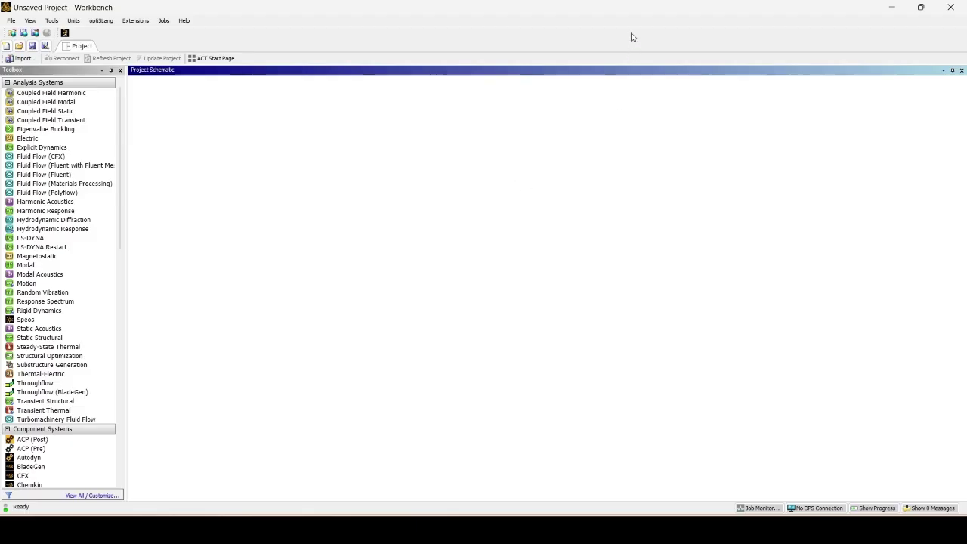
Step: Import pulley.STEP from the Downloads folder into the Project Schematic as a geometry system
{"action": "left_click", "coordinate": [527, 529]}
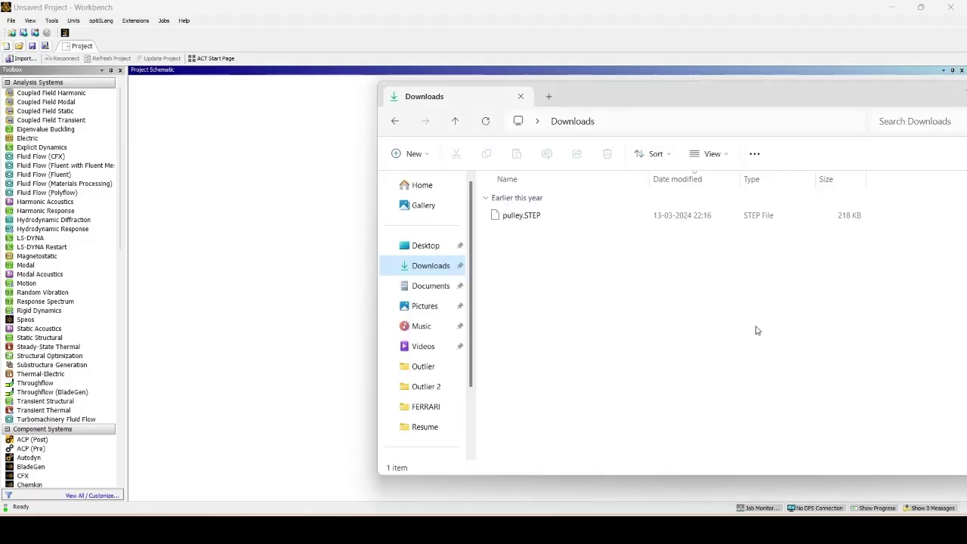
{"action": "left_click", "coordinate": [604, 219]}
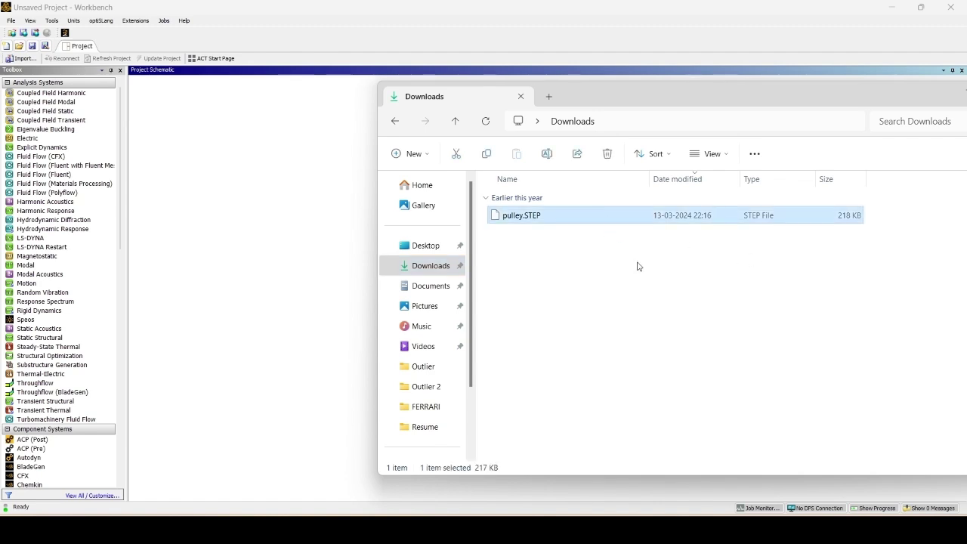
{"action": "left_click_drag", "start_coordinate": [621, 222], "coordinate": [243, 213]}
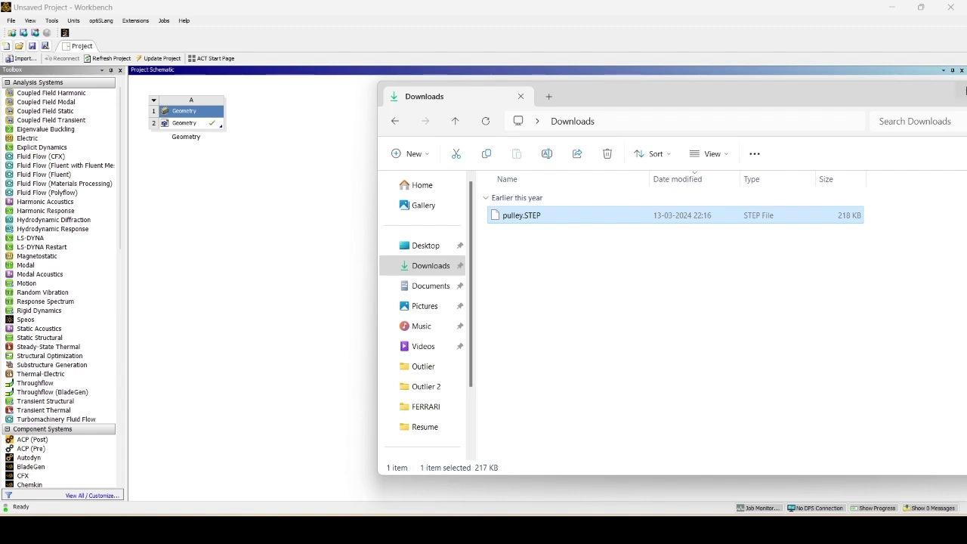
{"action": "left_click_drag", "start_coordinate": [914, 97], "coordinate": [778, 106]}
{"action": "left_click", "coordinate": [896, 105]}
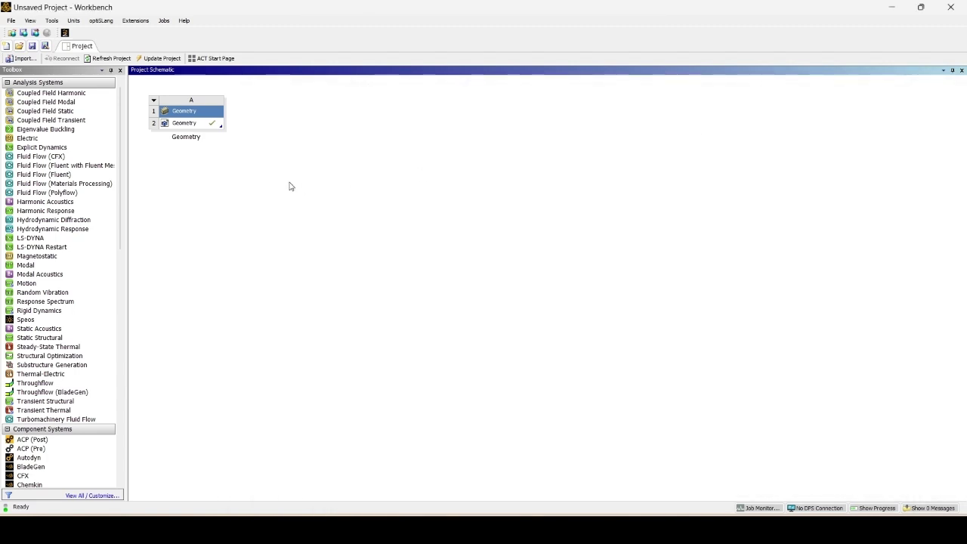
Step: Link a Transient Structural analysis to the pulley geometry and open its Model in Mechanical
{"action": "left_click", "coordinate": [189, 124]}
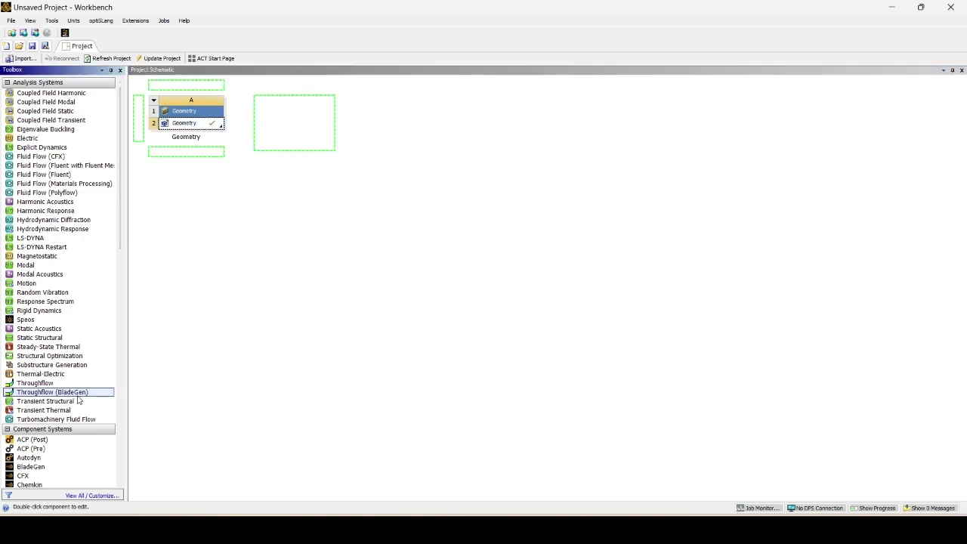
{"action": "left_click", "coordinate": [46, 400]}
{"action": "left_click_drag", "start_coordinate": [46, 401], "coordinate": [221, 126]}
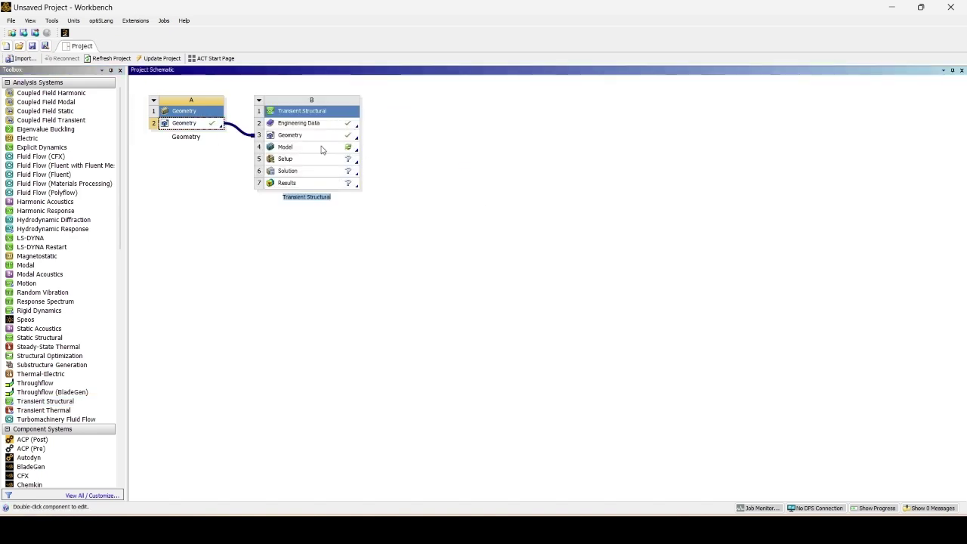
{"action": "left_click", "coordinate": [321, 149]}
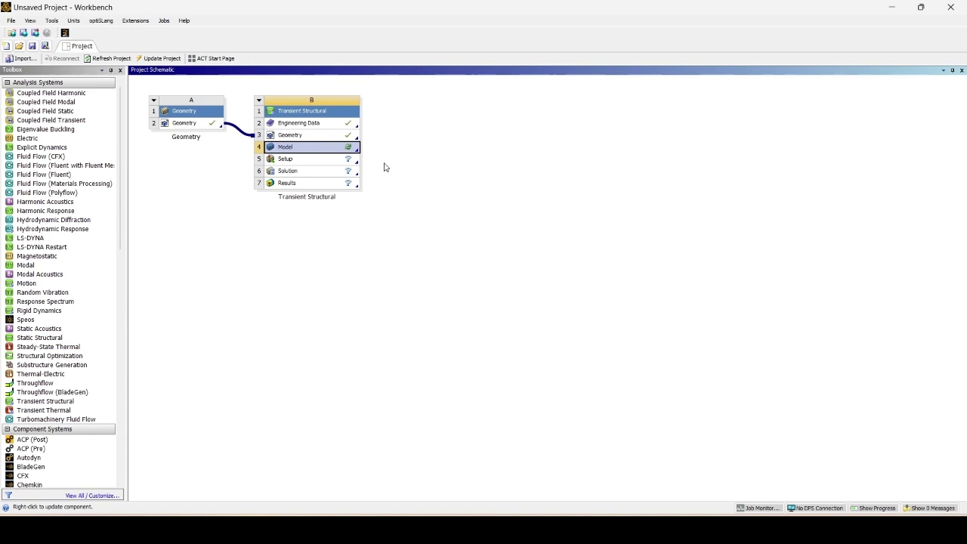
{"action": "double_click", "coordinate": [317, 149]}
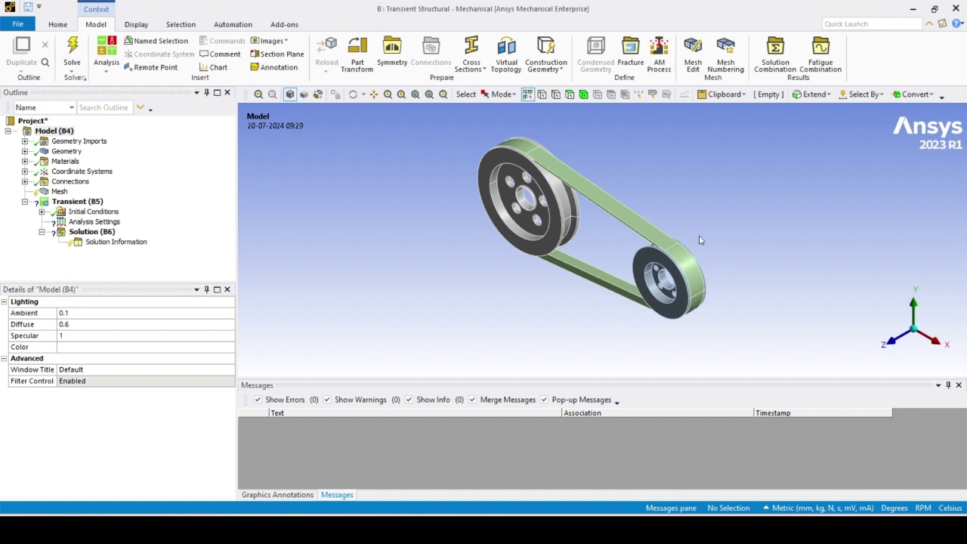
{"action": "middle_click_drag", "start_coordinate": [633, 258], "coordinate": [671, 274]}
{"action": "scroll", "coordinate": [674, 274], "scroll_direction": "up", "scroll_amount": 3}
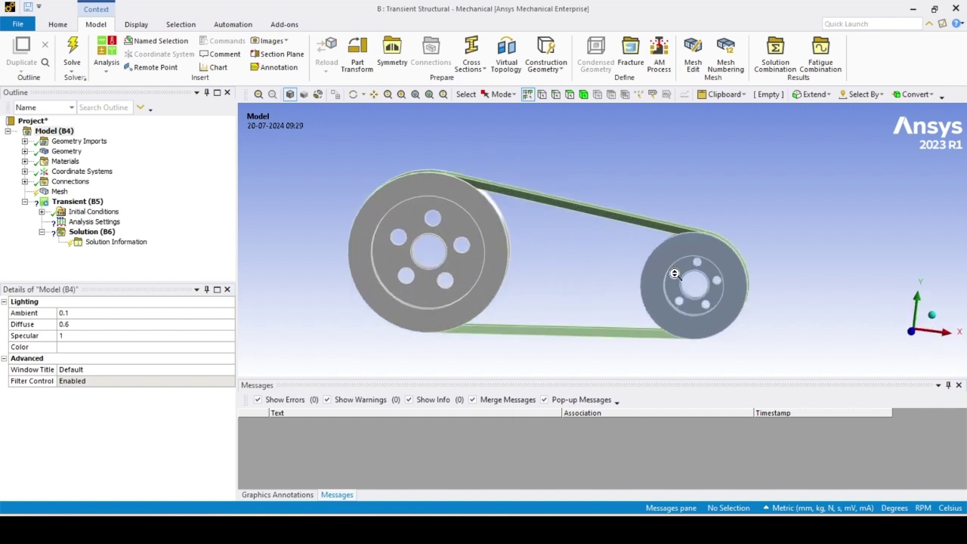
{"action": "left_click", "coordinate": [583, 97]}
{"action": "middle_click_drag", "start_coordinate": [657, 198], "coordinate": [665, 281]}
{"action": "left_click", "coordinate": [667, 279]}
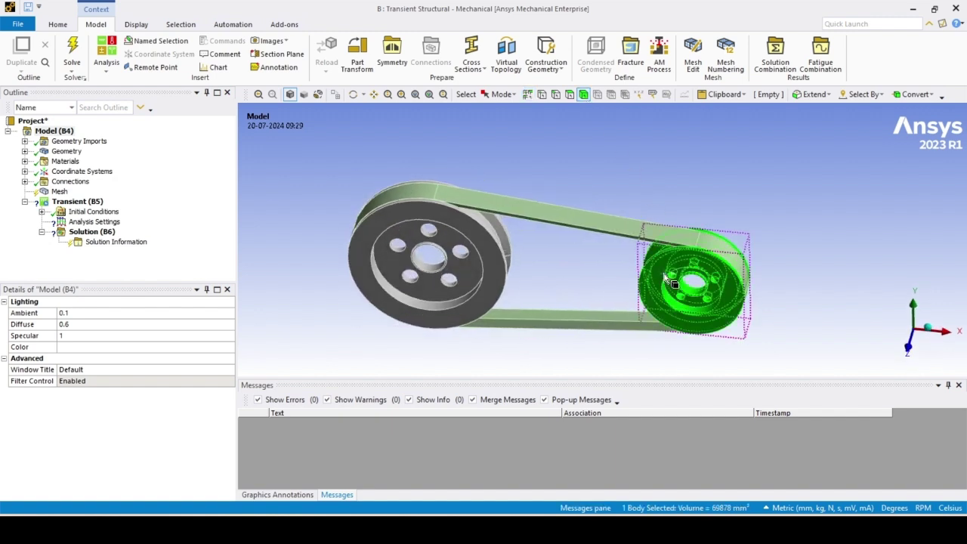
{"action": "left_click", "coordinate": [598, 224]}
{"action": "left_click", "coordinate": [445, 276]}
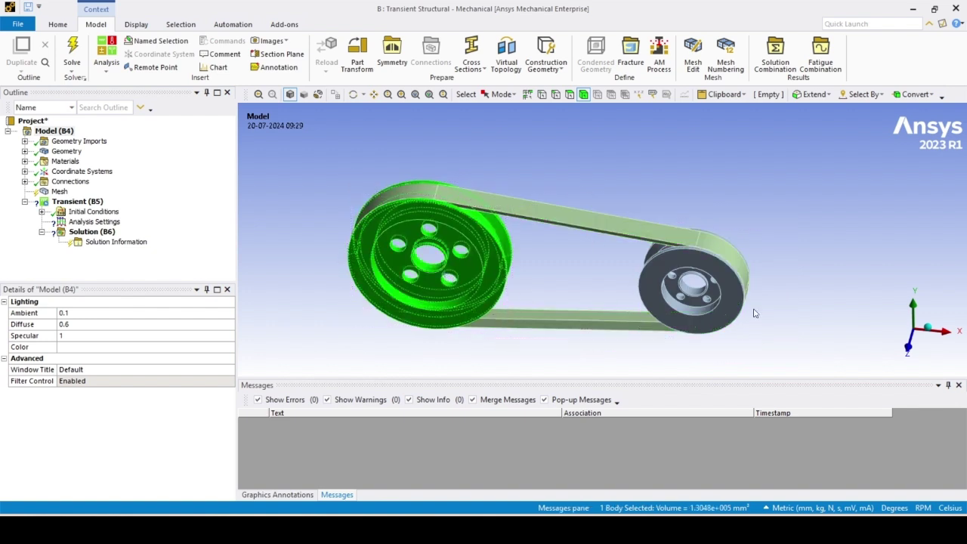
{"action": "left_click", "coordinate": [716, 305]}
{"action": "middle_click_drag", "start_coordinate": [716, 304], "coordinate": [754, 294]}
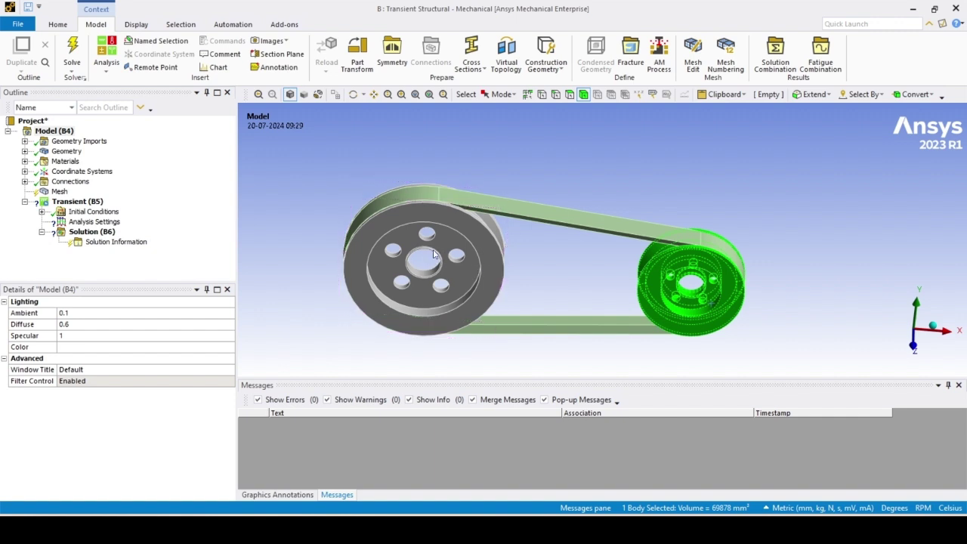
{"action": "middle_click_drag", "start_coordinate": [513, 282], "coordinate": [504, 276]}
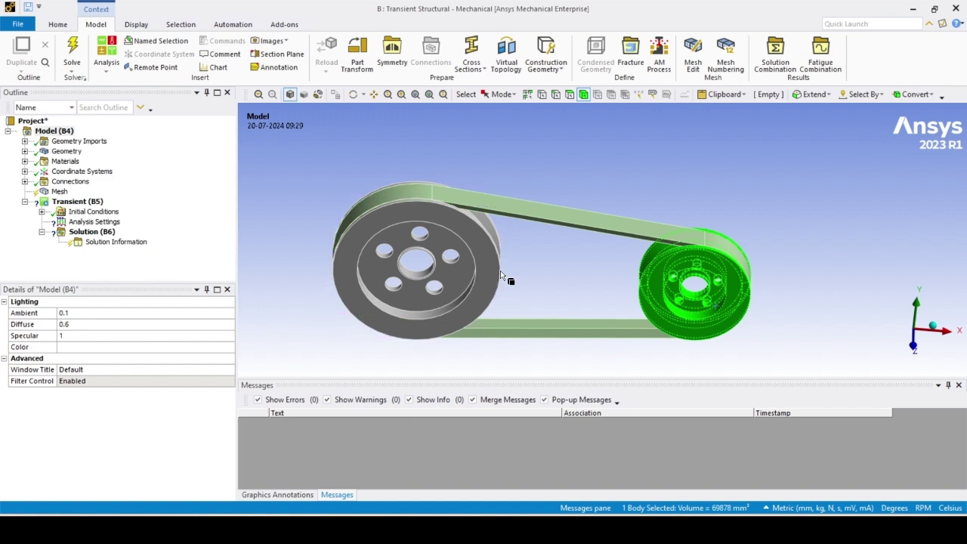
Step: Generate the default mesh for the pulley-and-belt model
{"action": "left_click", "coordinate": [64, 193]}
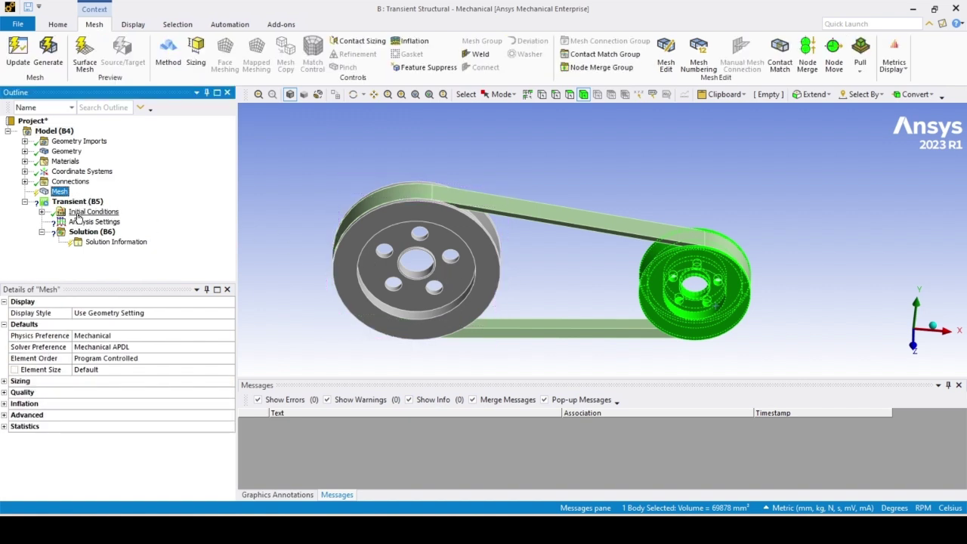
{"action": "right_click", "coordinate": [56, 193]}
{"action": "left_click", "coordinate": [100, 230]}
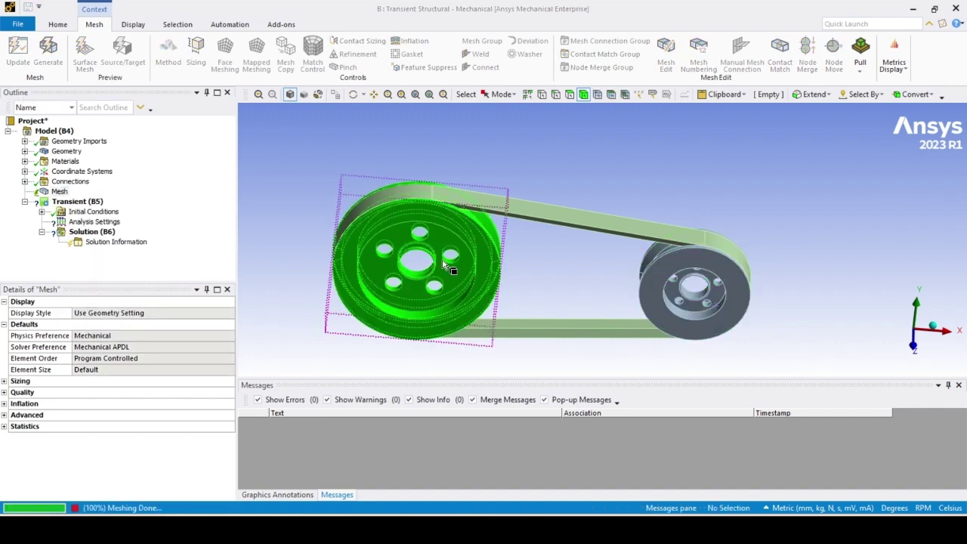
{"action": "middle_click_drag", "start_coordinate": [512, 278], "coordinate": [498, 278]}
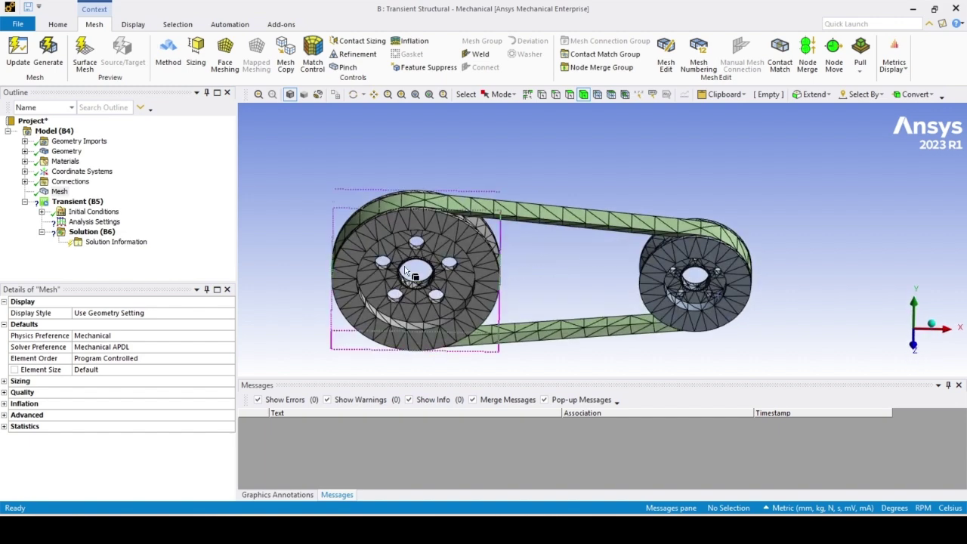
{"action": "left_click", "coordinate": [153, 198]}
Step: Insert a meshing method and scope it to all three bodies
{"action": "right_click", "coordinate": [428, 230]}
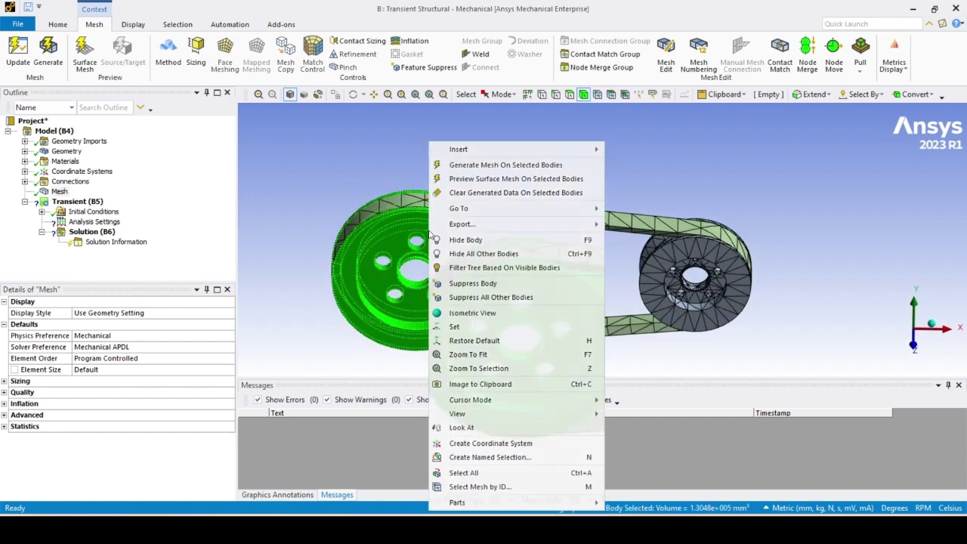
{"action": "mouse_move", "coordinate": [563, 150]}
{"action": "left_click", "coordinate": [625, 151]}
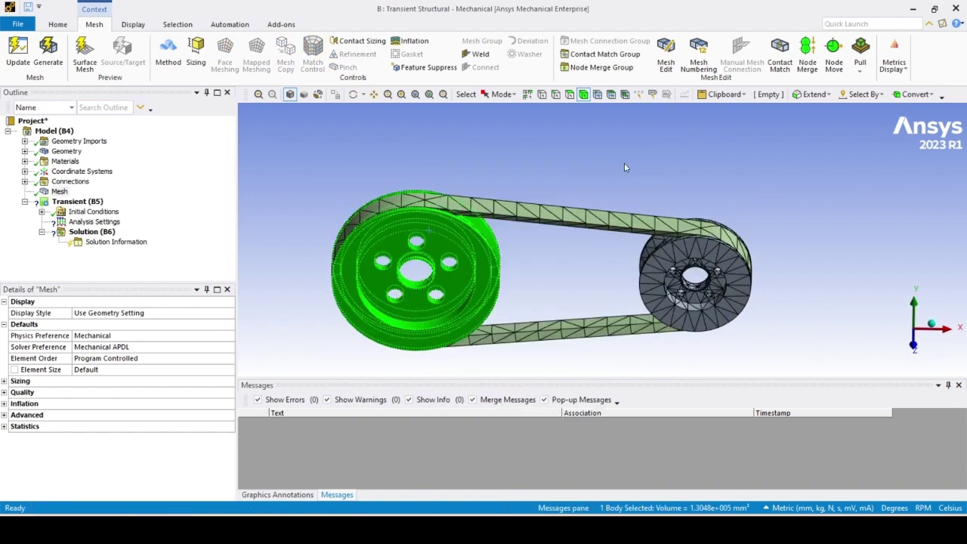
{"action": "left_click", "coordinate": [408, 265]}
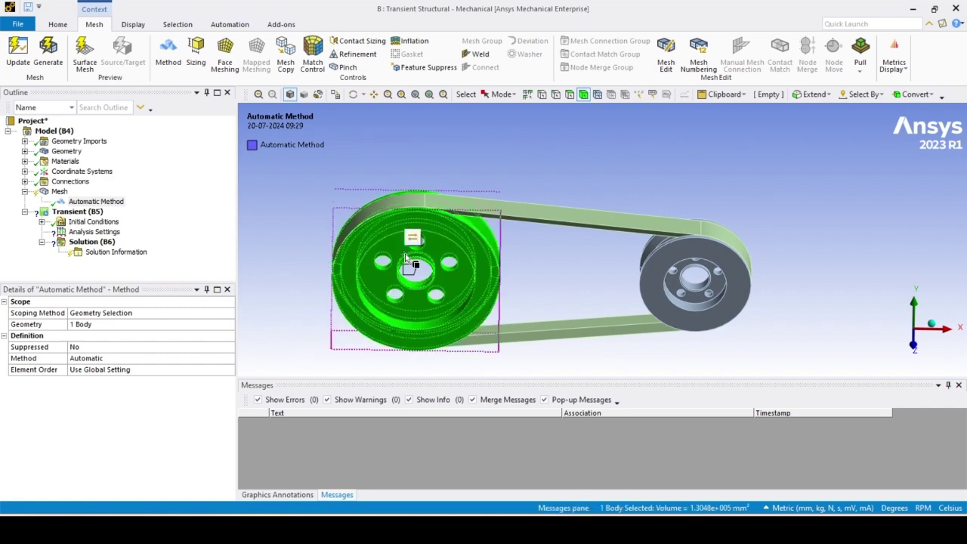
{"action": "right_click", "coordinate": [406, 264]}
{"action": "left_click", "coordinate": [446, 473]}
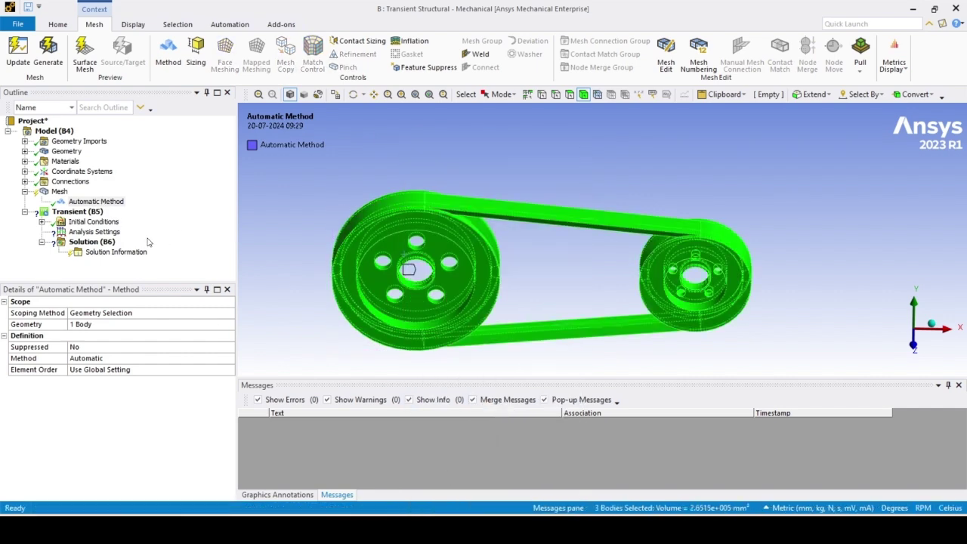
{"action": "left_click", "coordinate": [96, 325]}
{"action": "left_click", "coordinate": [97, 325]}
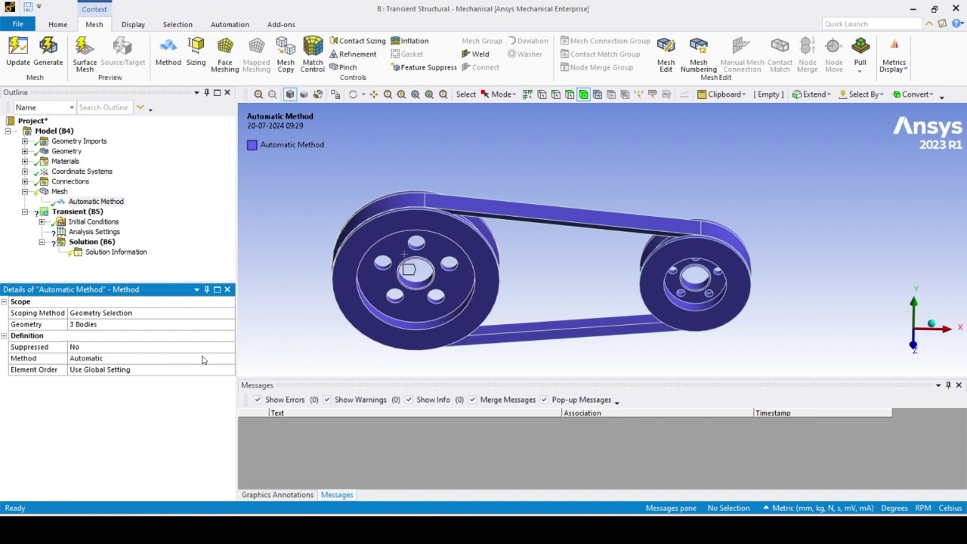
Step: Switch the method to MultiZone and regenerate the mesh
{"action": "left_click", "coordinate": [217, 361]}
{"action": "left_click", "coordinate": [229, 360]}
{"action": "left_click", "coordinate": [91, 402]}
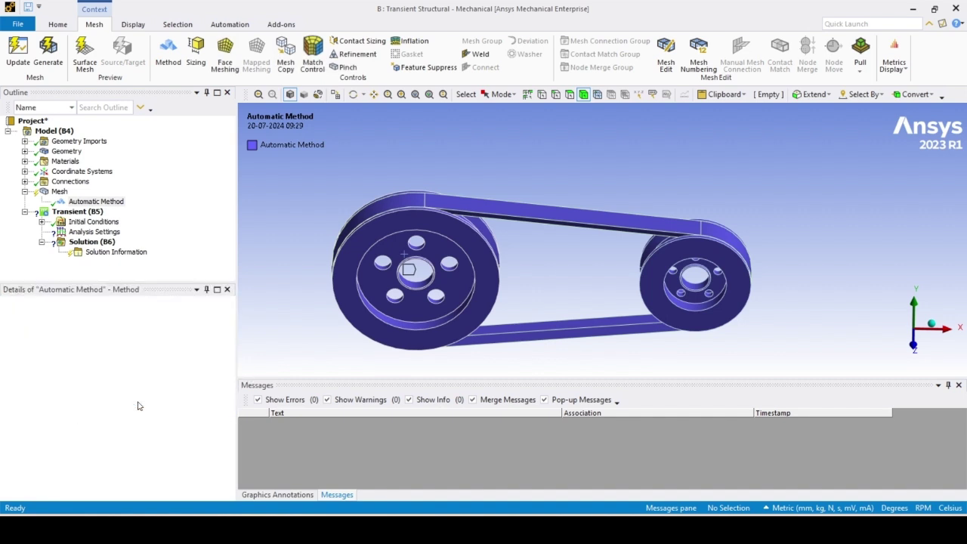
{"action": "right_click", "coordinate": [84, 204]}
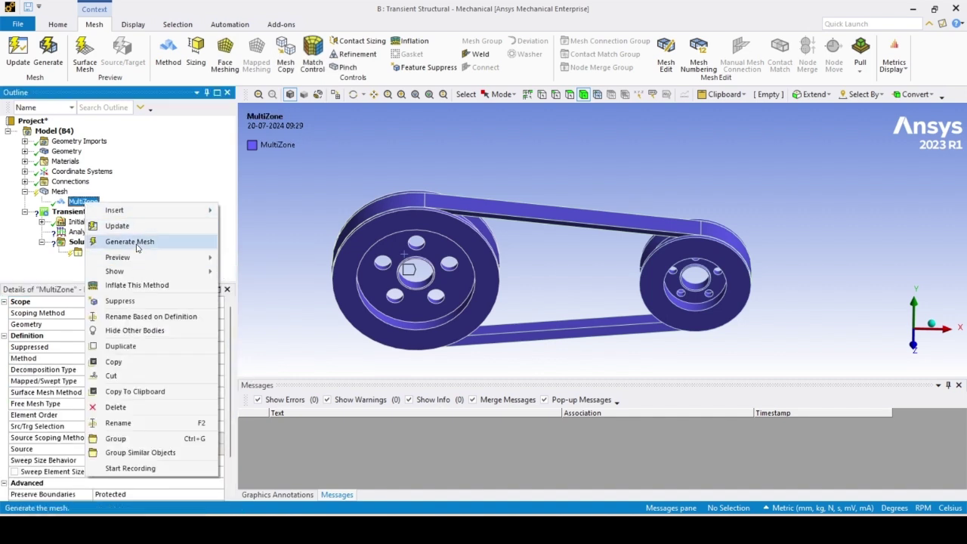
{"action": "left_click", "coordinate": [140, 240]}
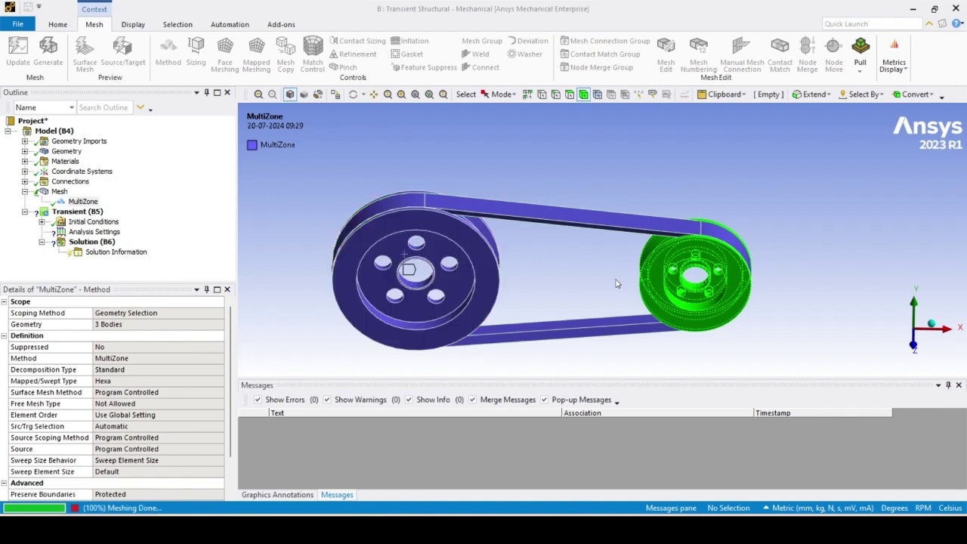
{"action": "middle_click_drag", "start_coordinate": [616, 284], "coordinate": [613, 272]}
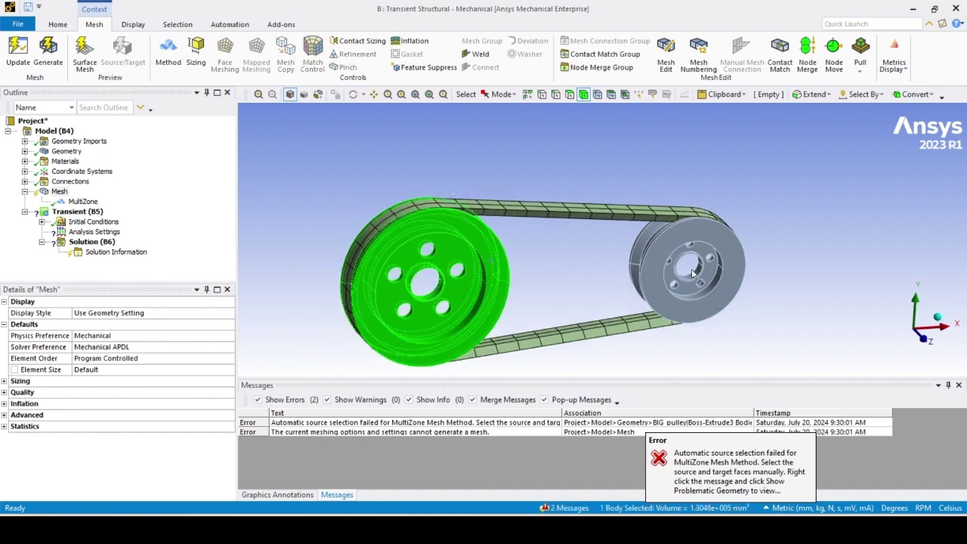
Step: Add a Body Sizing with a 5 mm element size to all three bodies
{"action": "left_click", "coordinate": [83, 201]}
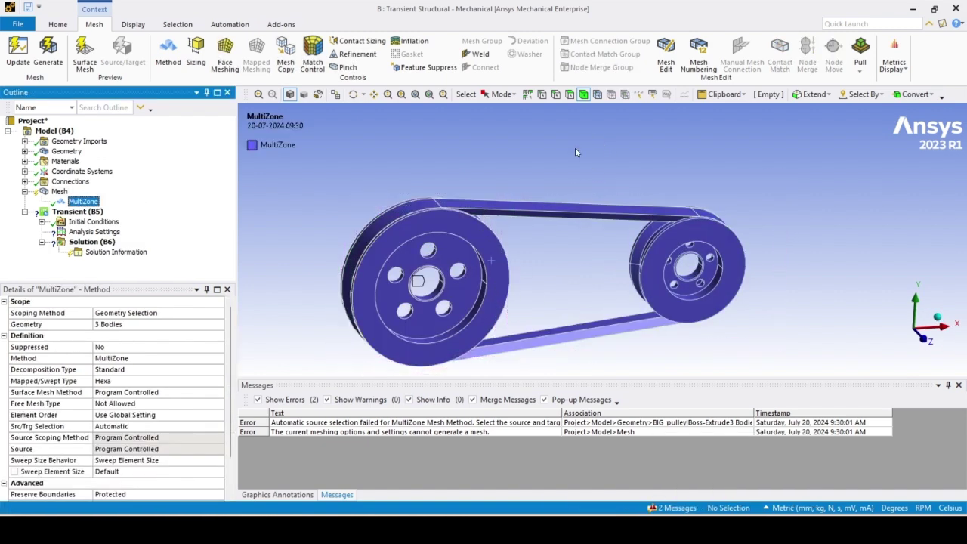
{"action": "left_click", "coordinate": [59, 191]}
{"action": "left_click", "coordinate": [487, 259]}
{"action": "right_click", "coordinate": [487, 258]}
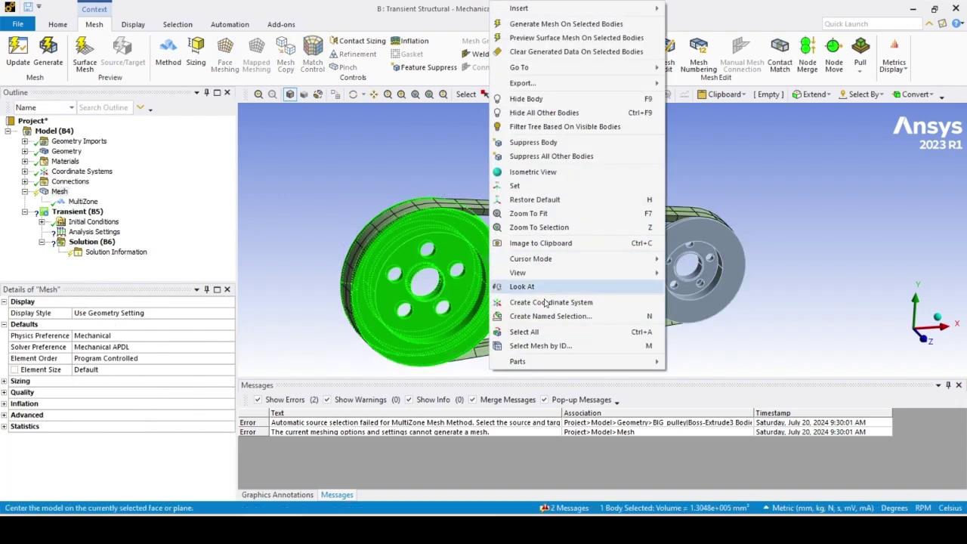
{"action": "left_click", "coordinate": [524, 332]}
{"action": "right_click", "coordinate": [424, 173]}
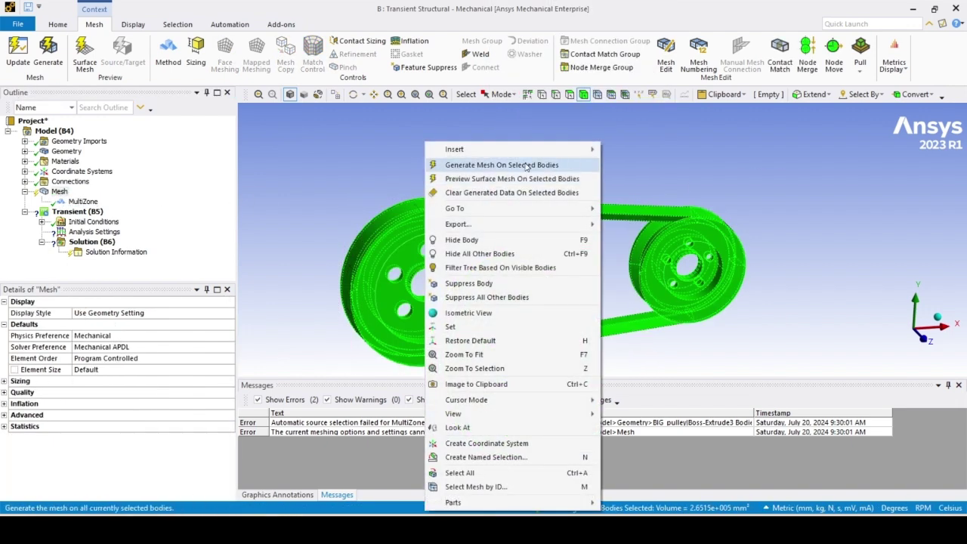
{"action": "mouse_move", "coordinate": [573, 153]}
{"action": "left_click", "coordinate": [639, 167]}
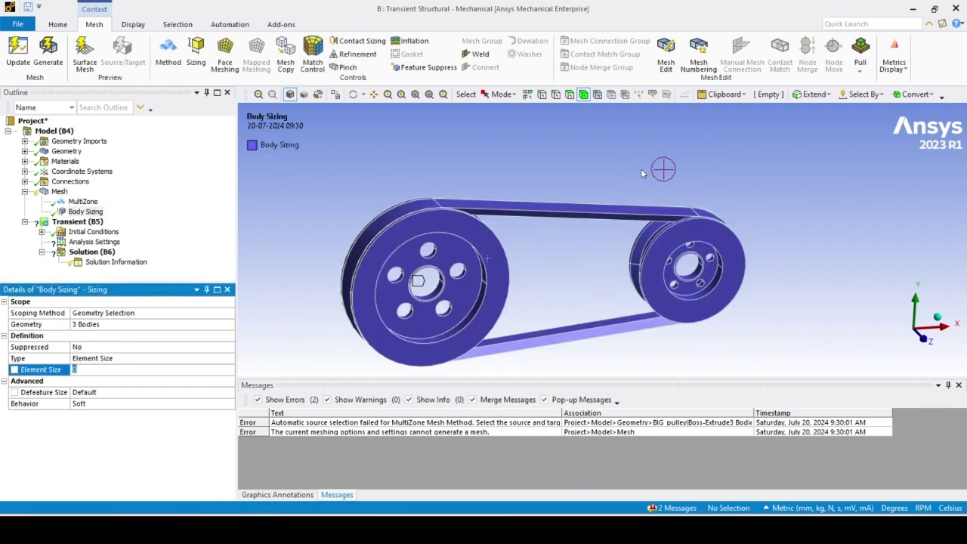
{"action": "type", "text": "5"}
{"action": "key", "text": "Return"}
Step: Regenerate the mesh with the 5 mm Body Sizing and inspect the result
{"action": "right_click", "coordinate": [83, 214]}
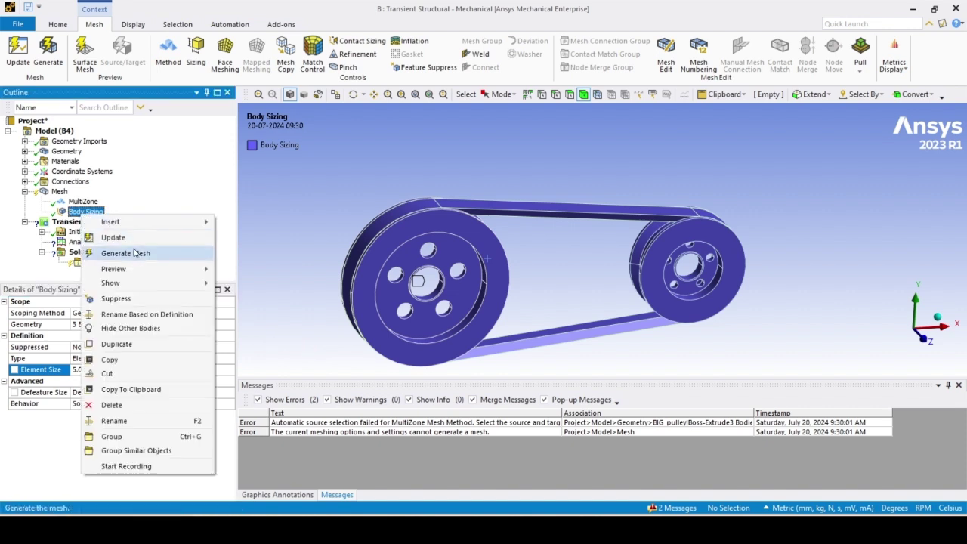
{"action": "left_click", "coordinate": [134, 253]}
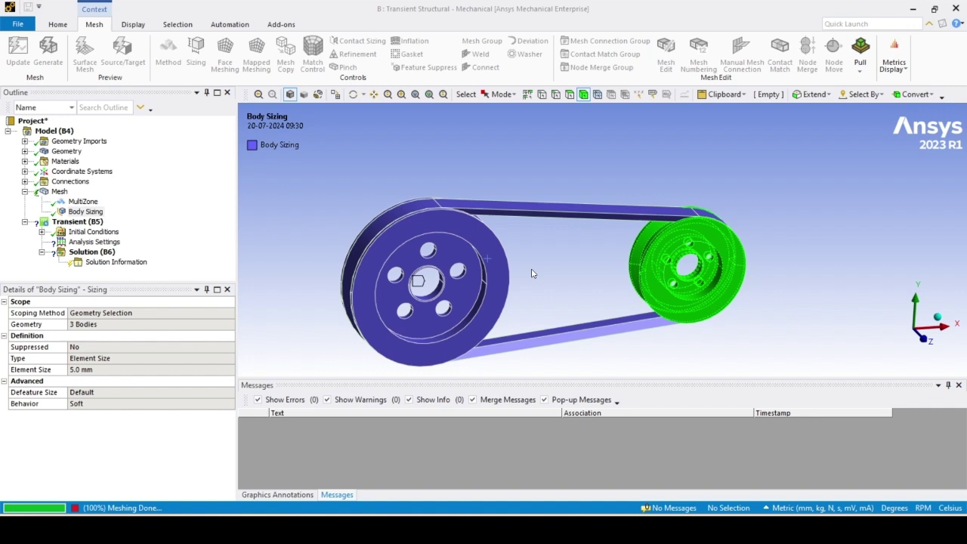
{"action": "middle_click_drag", "start_coordinate": [533, 274], "coordinate": [507, 297]}
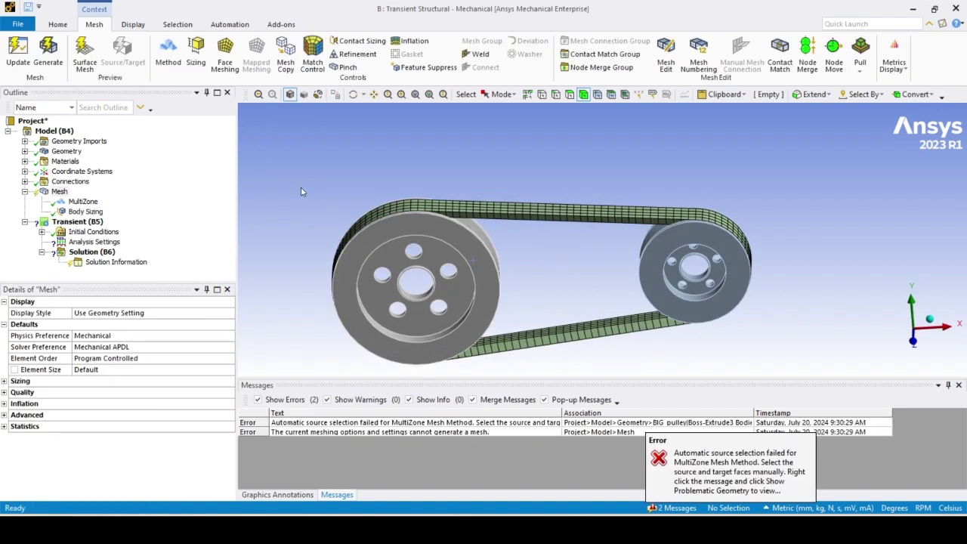
Step: Rescope the MultiZone method so it applies only to the belt
{"action": "left_click", "coordinate": [84, 202]}
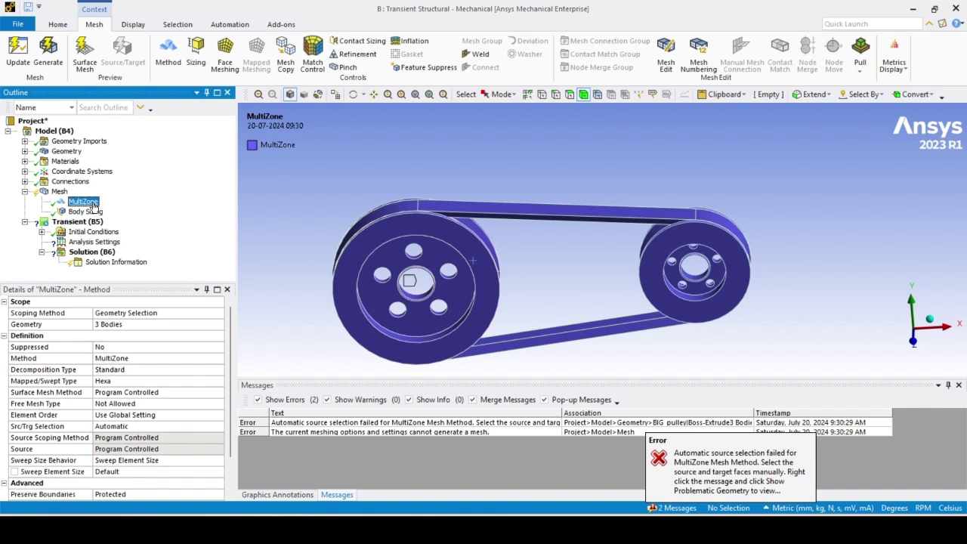
{"action": "left_click", "coordinate": [483, 299]}
{"action": "left_click", "coordinate": [496, 275], "text": "ctrl"}
{"action": "left_click", "coordinate": [666, 293]}
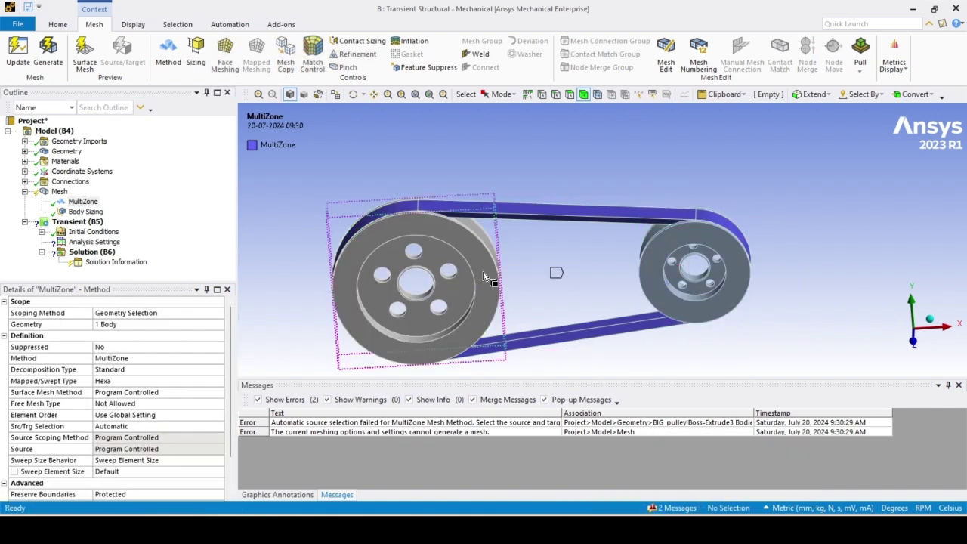
Step: Add a Hex Dominant meshing method to both pulleys
{"action": "left_click", "coordinate": [483, 271]}
{"action": "left_click", "coordinate": [655, 281], "text": "ctrl"}
{"action": "right_click", "coordinate": [651, 280]}
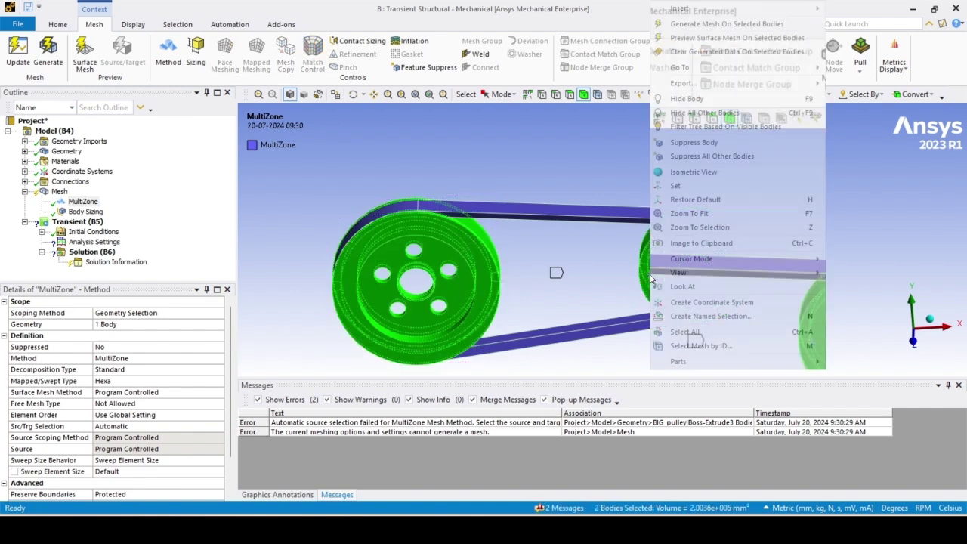
{"action": "mouse_move", "coordinate": [804, 14]}
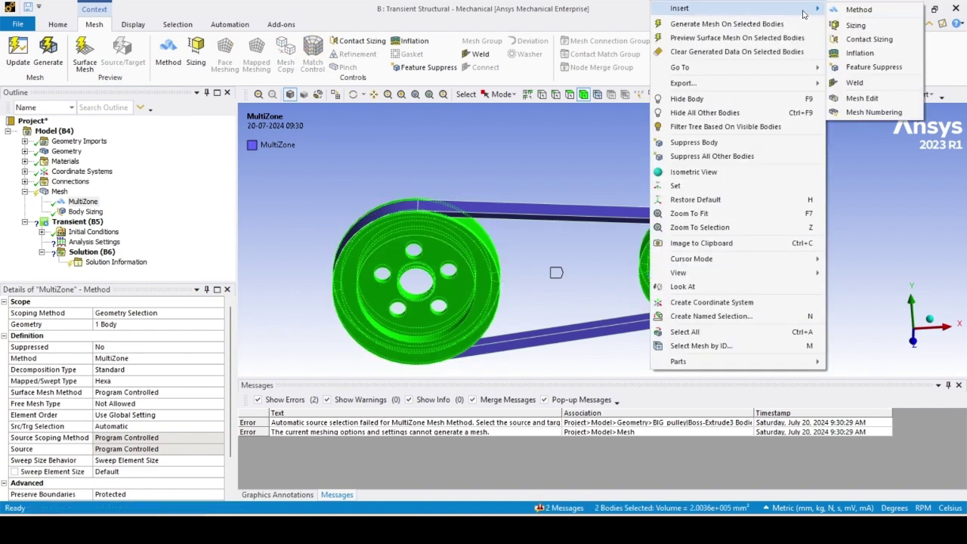
{"action": "left_click", "coordinate": [858, 9]}
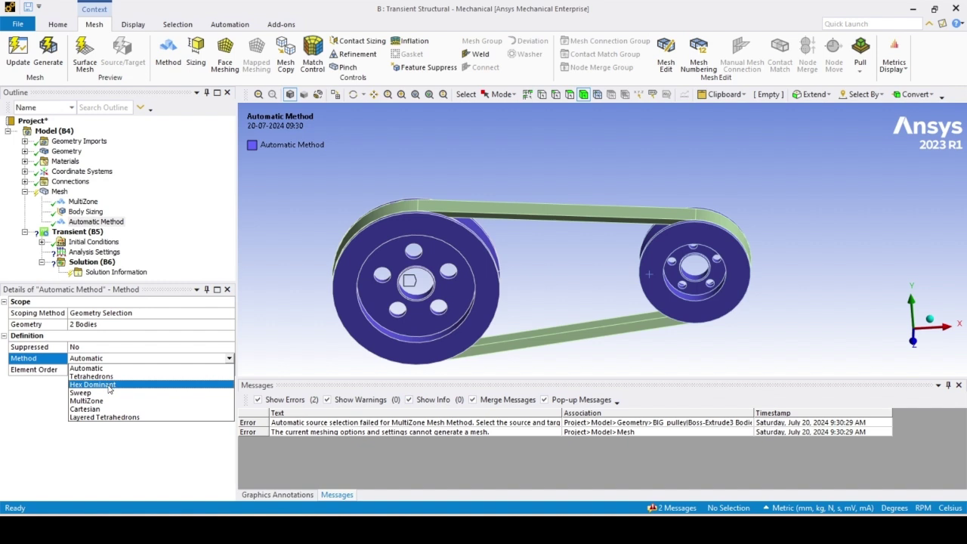
{"action": "left_click", "coordinate": [108, 385]}
Step: Regenerate the mesh for all three bodies and inspect it
{"action": "left_click", "coordinate": [125, 222]}
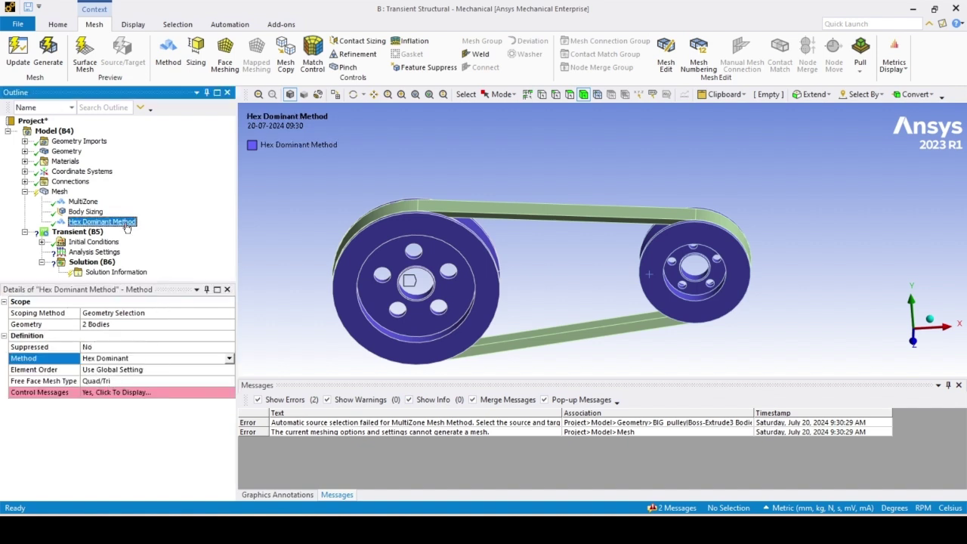
{"action": "right_click", "coordinate": [108, 224]}
{"action": "left_click", "coordinate": [159, 261]}
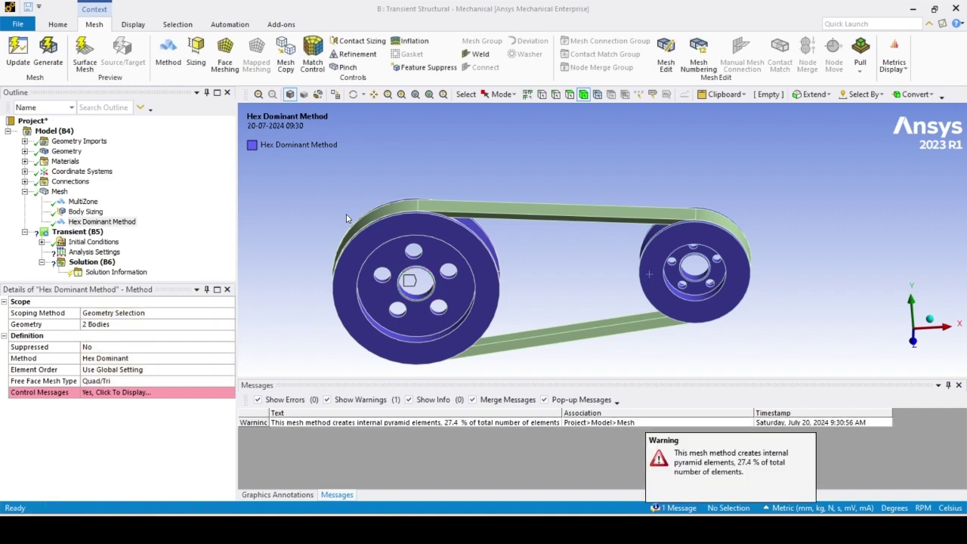
{"action": "left_click", "coordinate": [59, 192]}
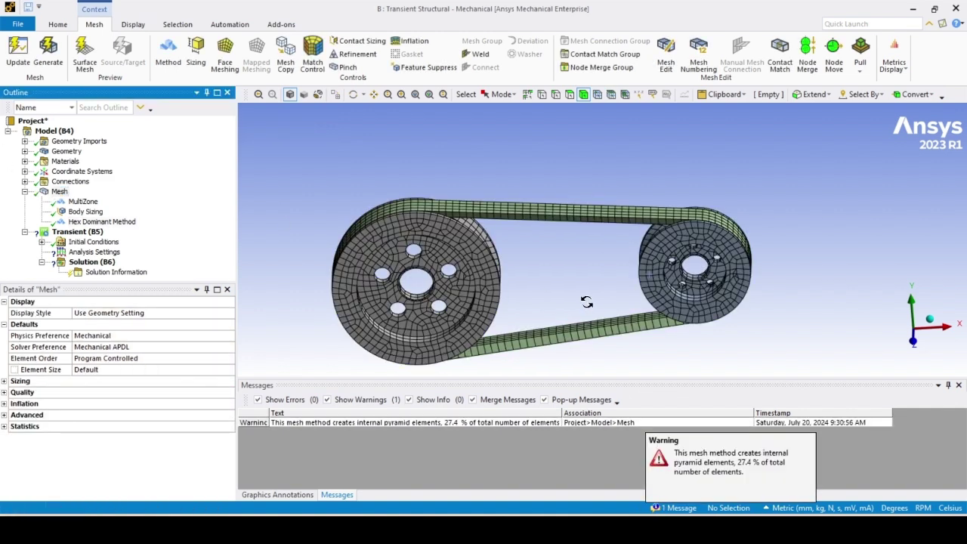
{"action": "middle_click_drag", "start_coordinate": [595, 306], "coordinate": [564, 309]}
{"action": "middle_click_drag", "start_coordinate": [452, 320], "coordinate": [470, 315]}
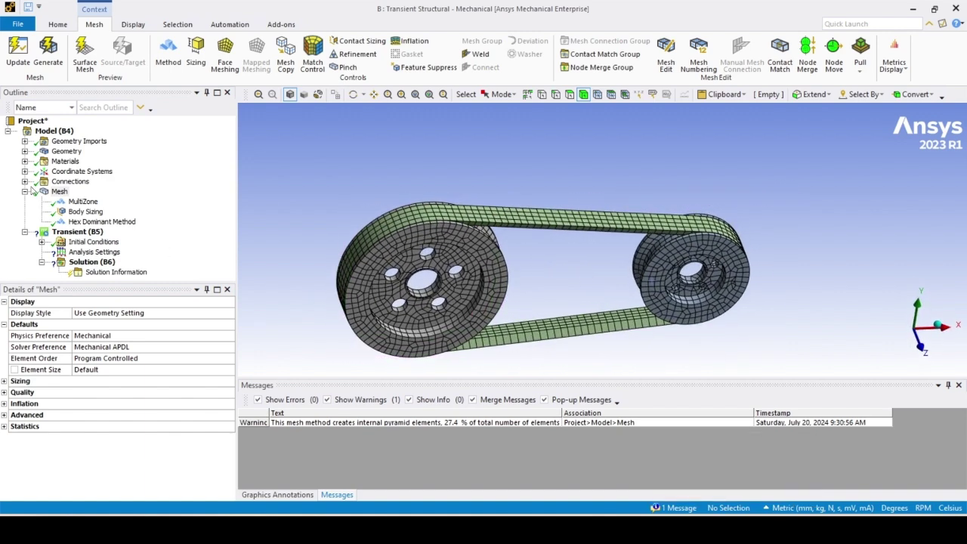
Step: Set both contact regions to Frictional with a friction coefficient of 0.2
{"action": "left_click", "coordinate": [25, 181]}
{"action": "left_click", "coordinate": [42, 191]}
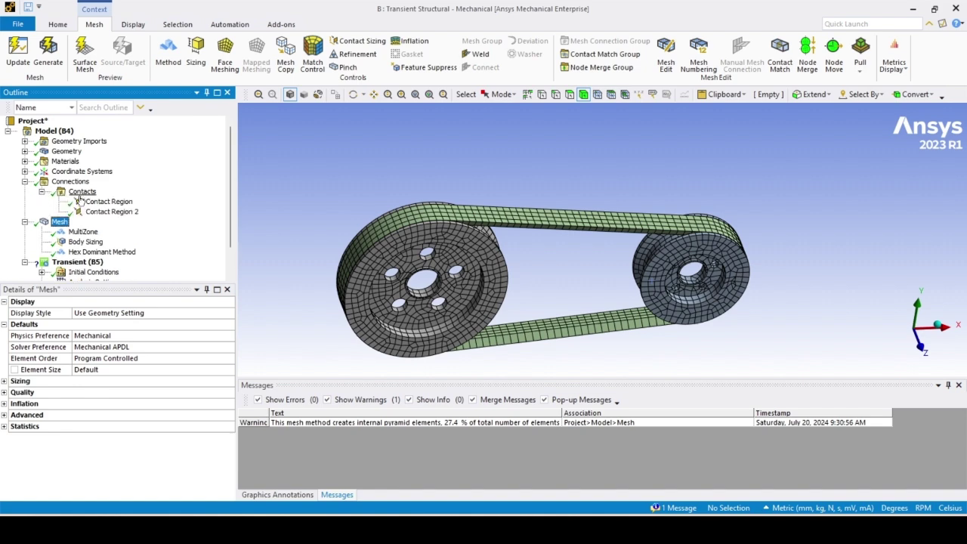
{"action": "left_click", "coordinate": [109, 201]}
{"action": "left_click", "coordinate": [125, 212]}
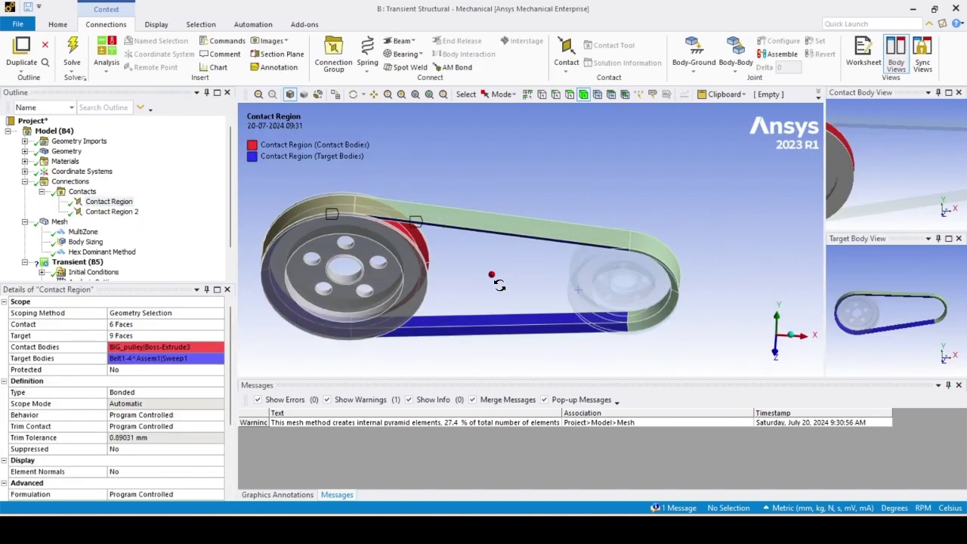
{"action": "left_click", "coordinate": [113, 201], "text": "ctrl"}
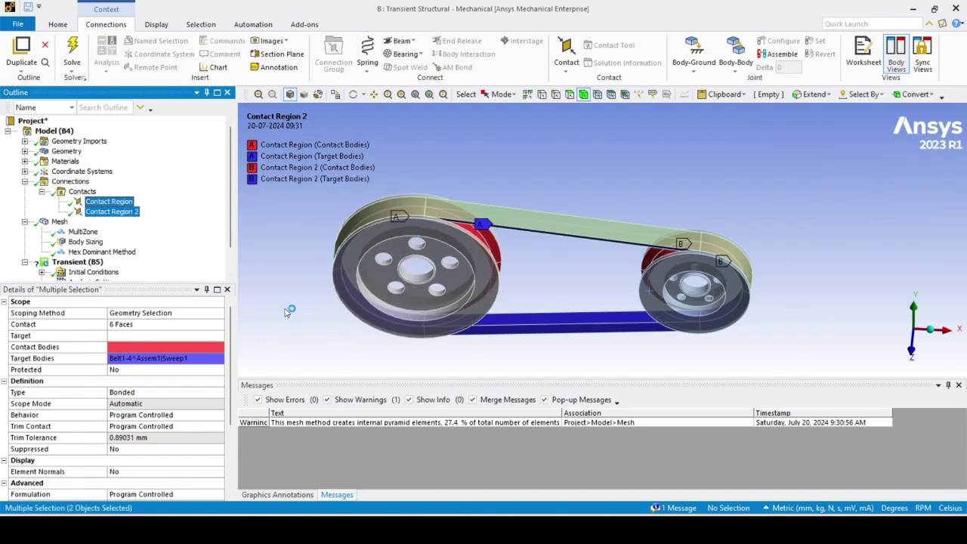
{"action": "left_click", "coordinate": [128, 392]}
{"action": "left_click", "coordinate": [155, 392]}
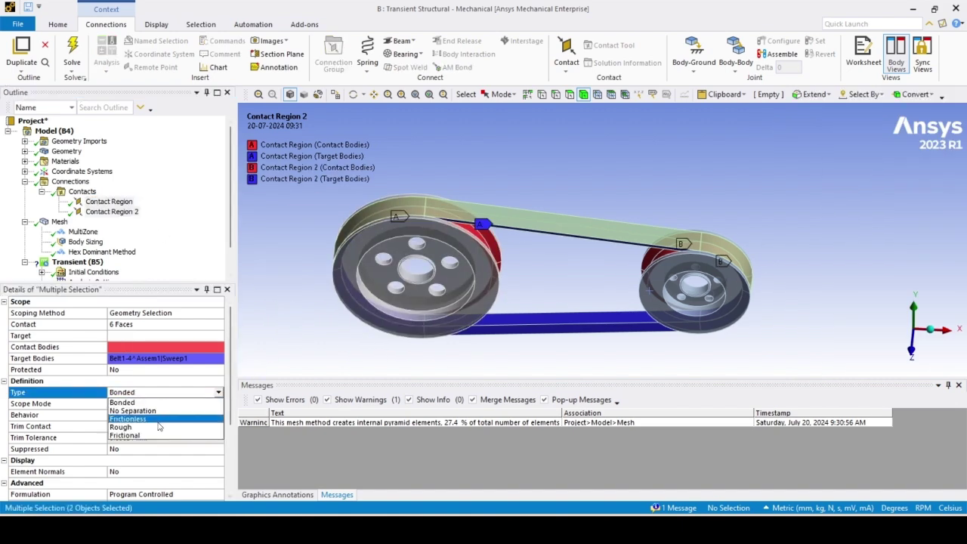
{"action": "left_click", "coordinate": [155, 435]}
{"action": "left_click", "coordinate": [138, 403]}
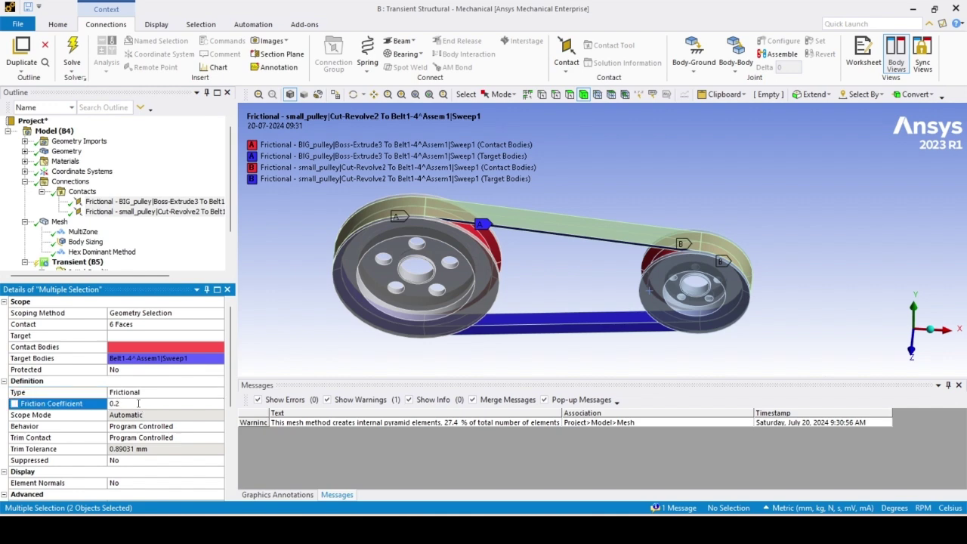
Step: Review the connections summary and select the small pulley's inner bore face
{"action": "middle_click_drag", "start_coordinate": [594, 287], "coordinate": [570, 278]}
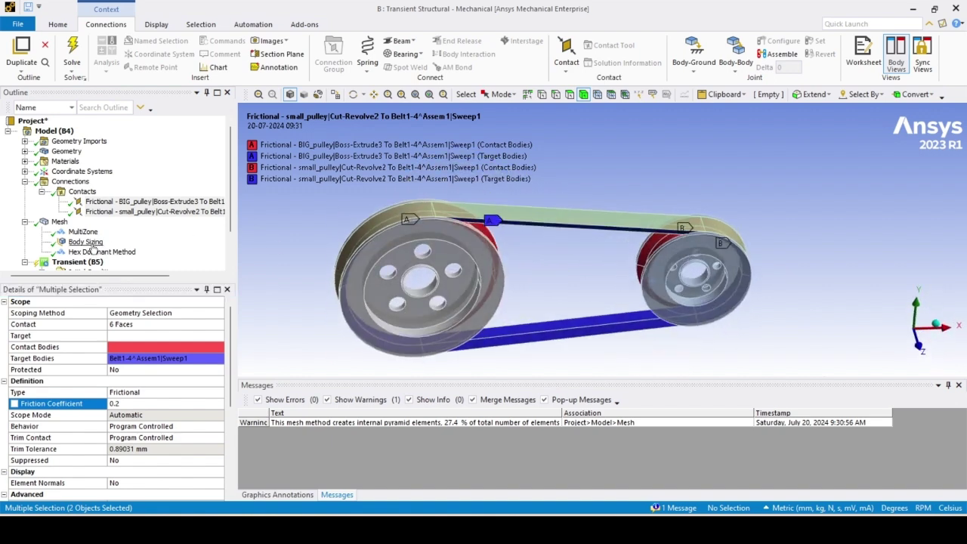
{"action": "scroll", "coordinate": [93, 245], "scroll_direction": "down", "scroll_amount": 1}
{"action": "scroll", "coordinate": [107, 185], "scroll_direction": "up", "scroll_amount": 1}
{"action": "left_click", "coordinate": [75, 184]}
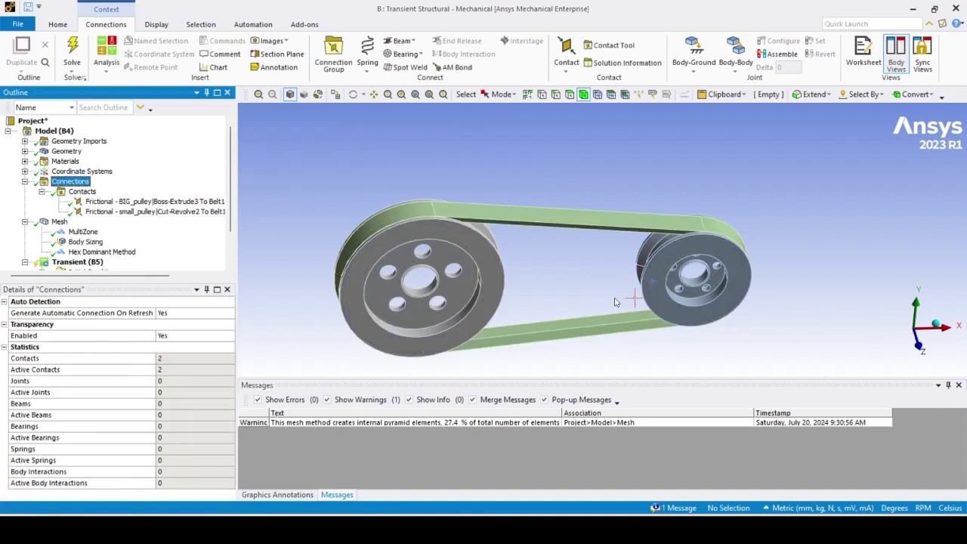
{"action": "middle_click_drag", "start_coordinate": [629, 299], "coordinate": [623, 168]}
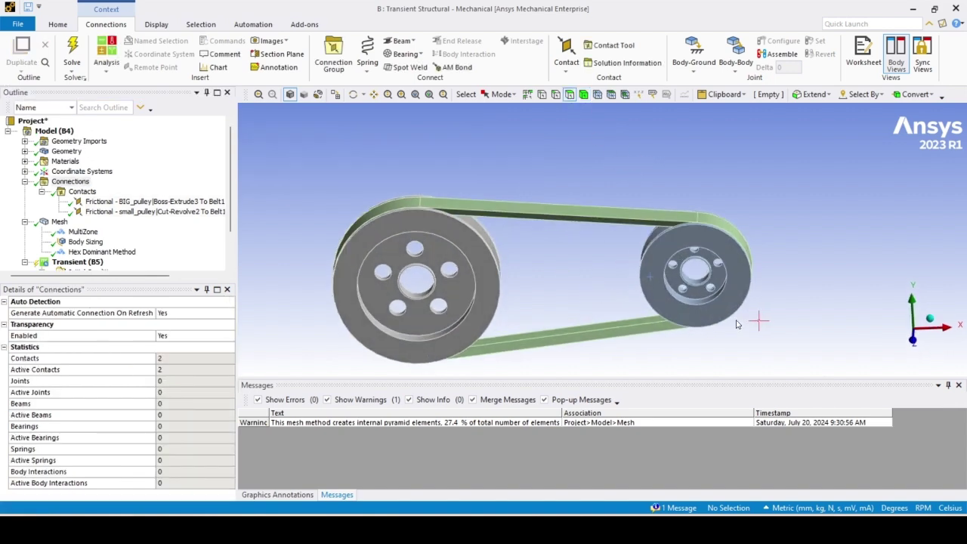
{"action": "left_click", "coordinate": [699, 287]}
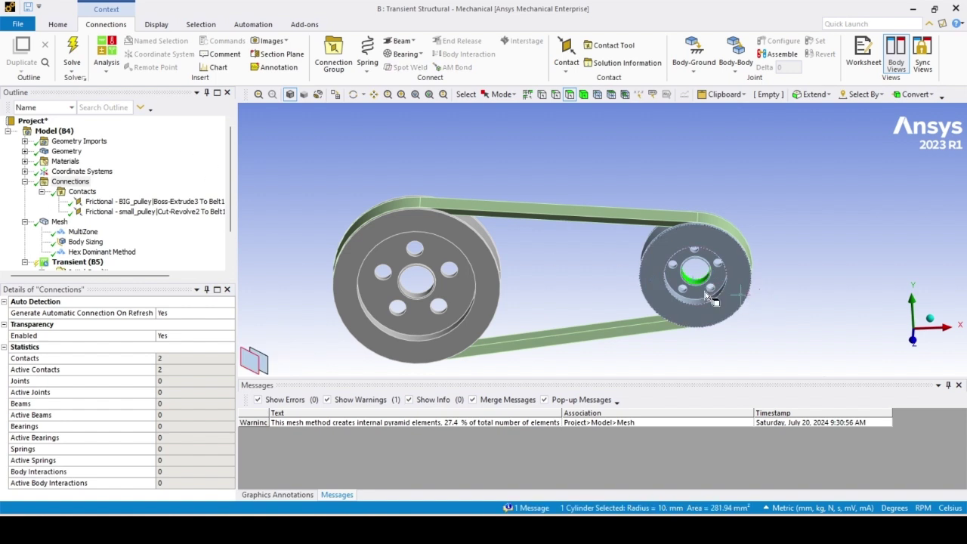
Step: Create a Body-Ground Revolute joint on the small pulley's bore
{"action": "left_click", "coordinate": [694, 73]}
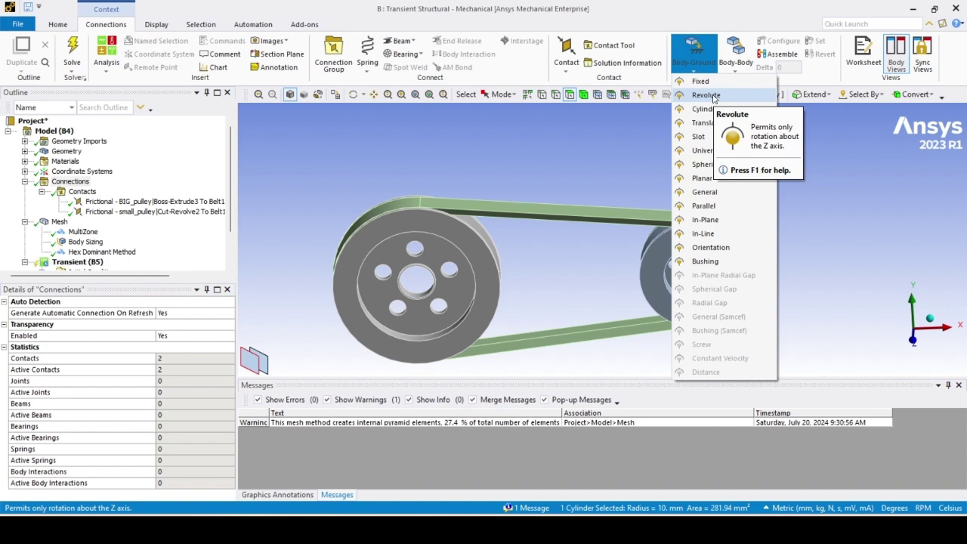
{"action": "left_click", "coordinate": [706, 96]}
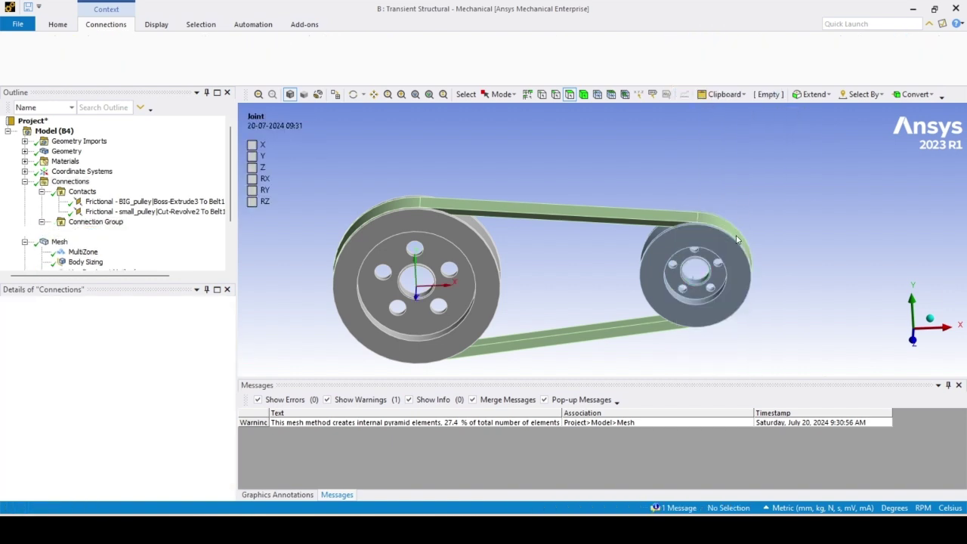
{"action": "left_click", "coordinate": [615, 307]}
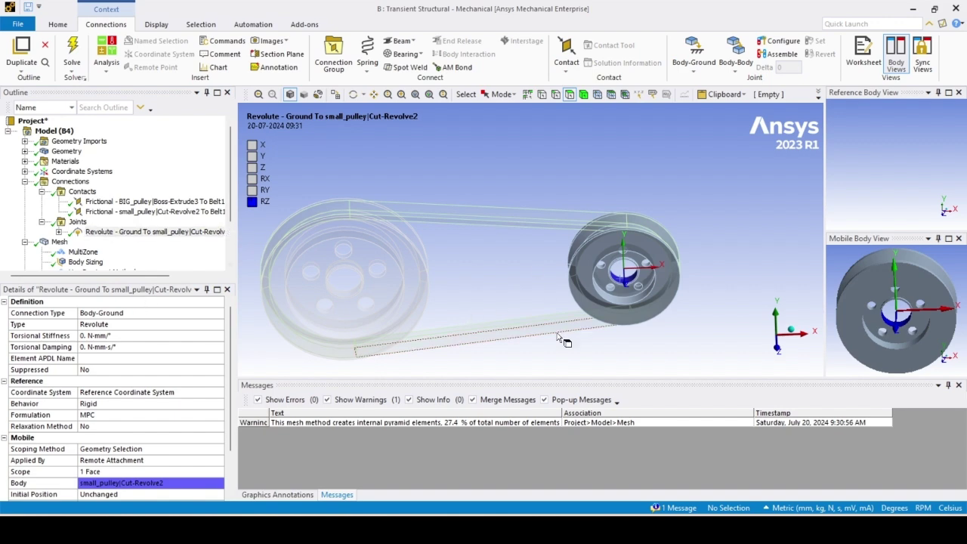
{"action": "middle_click_drag", "start_coordinate": [565, 339], "coordinate": [554, 306]}
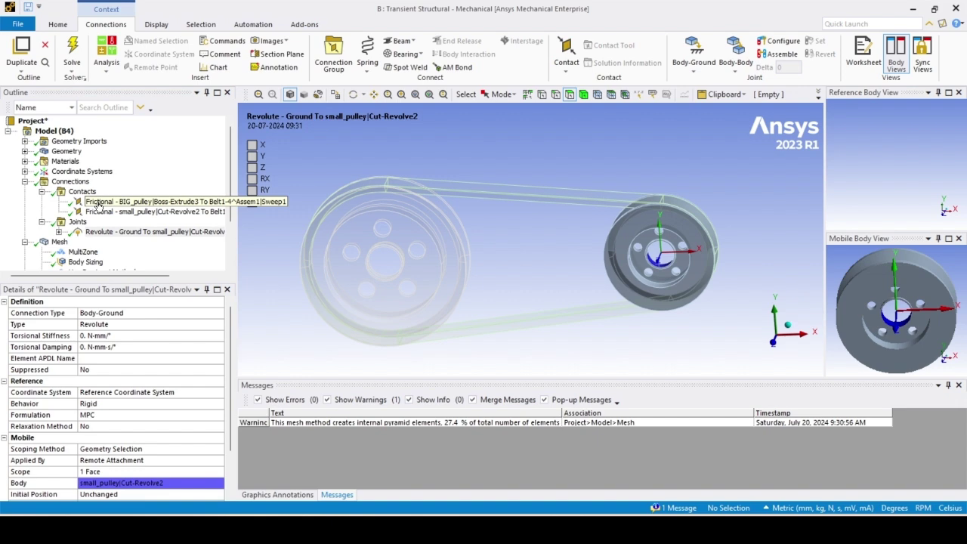
{"action": "left_click", "coordinate": [81, 184]}
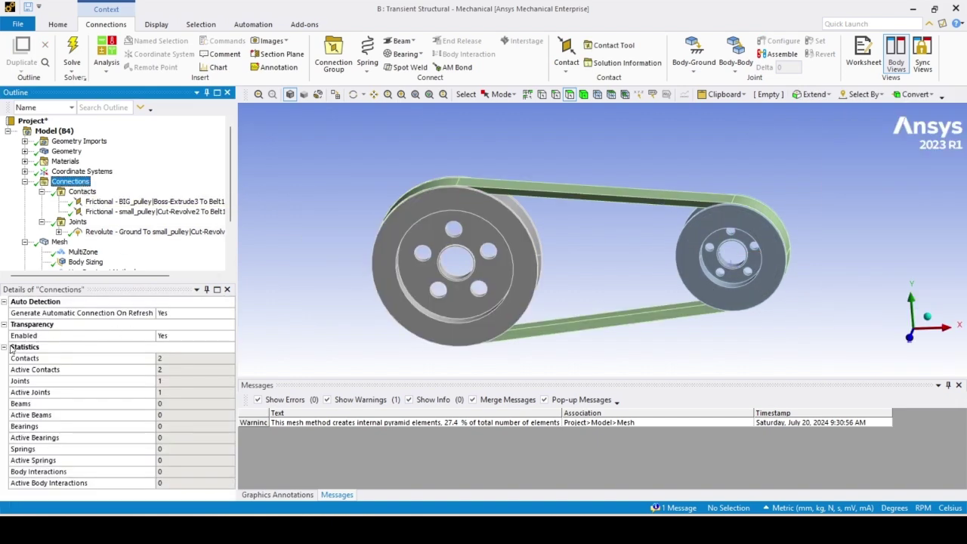
Step: Turn off connection transparency and pick the big pulley's bore face for a second joint
{"action": "double_click", "coordinate": [181, 338]}
{"action": "left_click", "coordinate": [128, 232]}
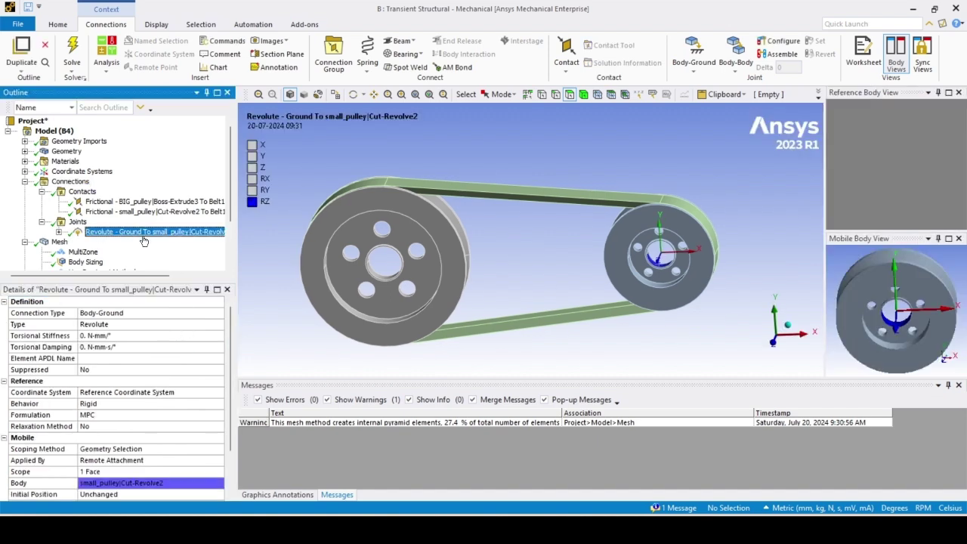
{"action": "mouse_move", "coordinate": [449, 307]}
{"action": "middle_mouse_down"}
{"action": "mouse_move", "coordinate": [480, 305]}
{"action": "mouse_move", "coordinate": [480, 313]}
{"action": "mouse_move", "coordinate": [456, 316]}
{"action": "middle_mouse_up"}
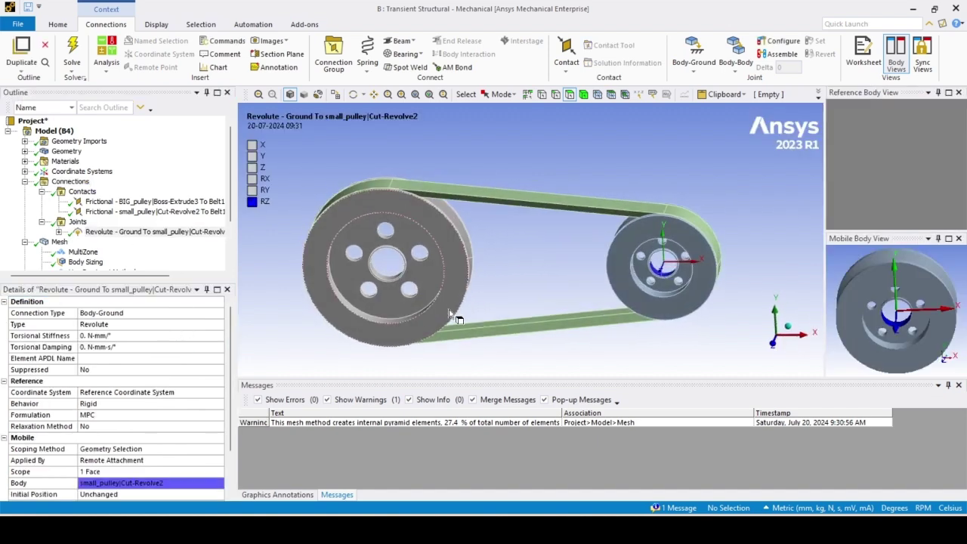
{"action": "left_click", "coordinate": [385, 285]}
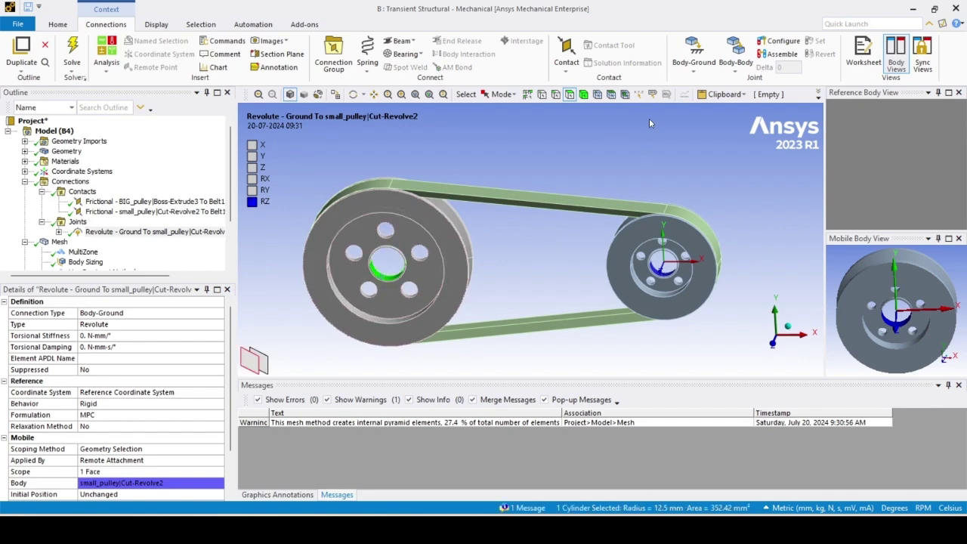
{"action": "left_click", "coordinate": [694, 62]}
Step: Ground the big pulley with a revolute joint and add the small pulley's second hub face
{"action": "left_click", "coordinate": [706, 95]}
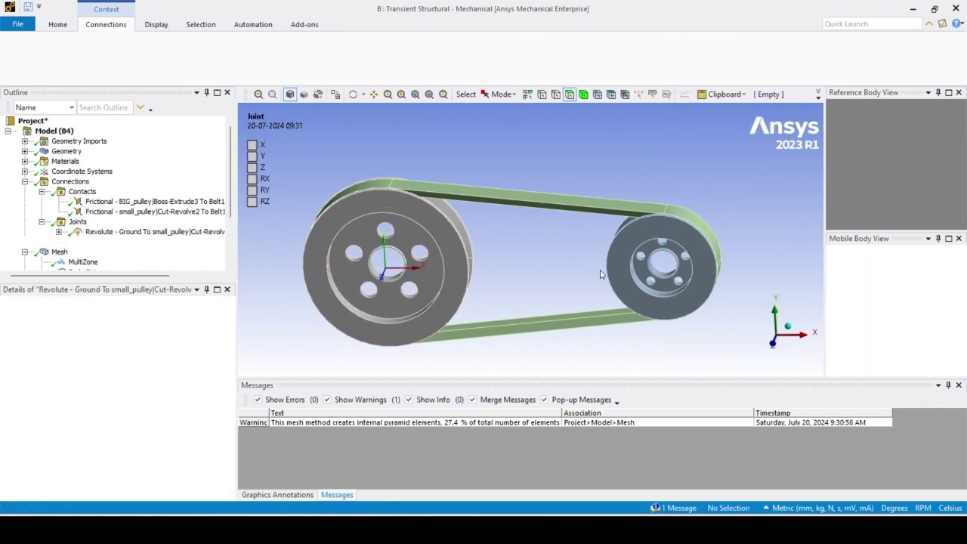
{"action": "middle_click_drag", "start_coordinate": [537, 294], "coordinate": [636, 287]}
{"action": "left_click", "coordinate": [155, 231]}
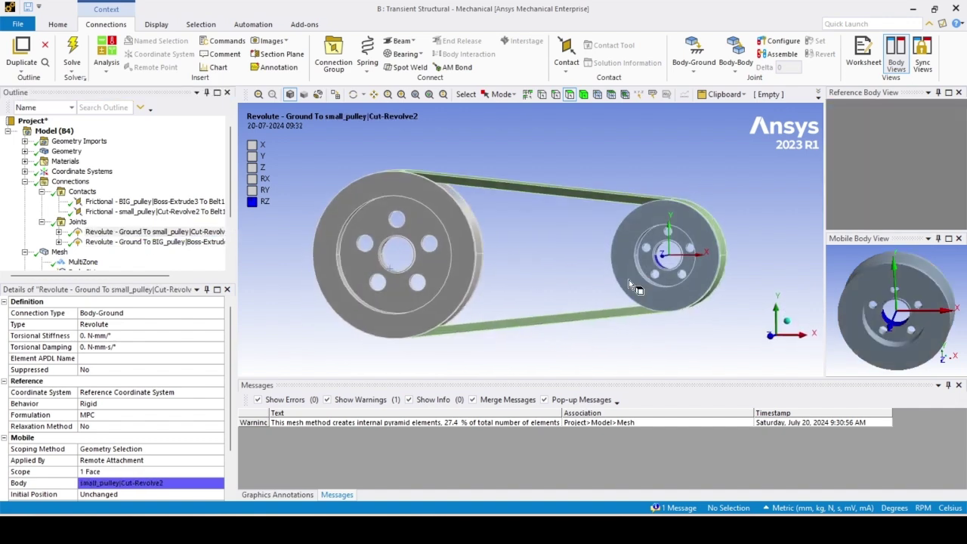
{"action": "scroll", "coordinate": [672, 266], "scroll_direction": "up", "scroll_amount": 5}
{"action": "middle_click_drag", "start_coordinate": [748, 282], "coordinate": [637, 228]}
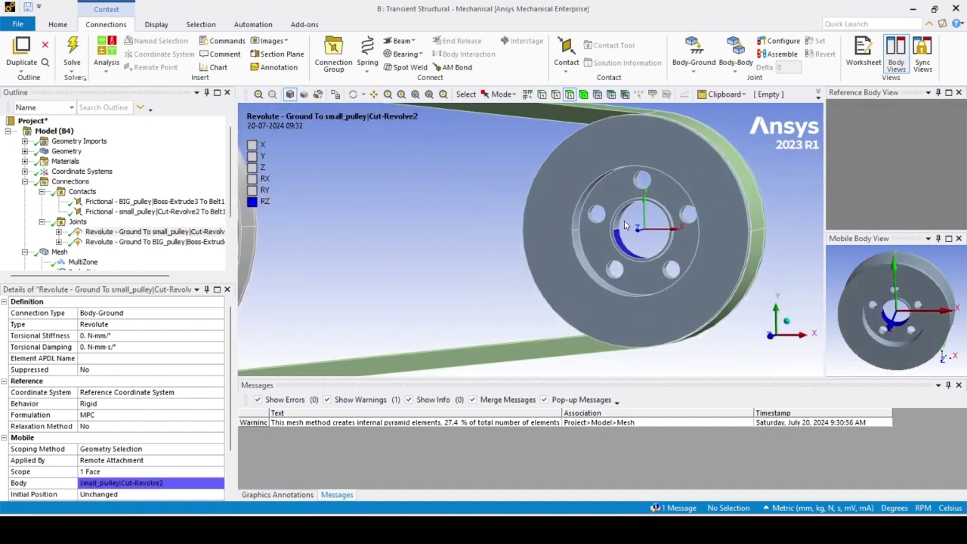
{"action": "left_click", "coordinate": [620, 225], "text": "ctrl"}
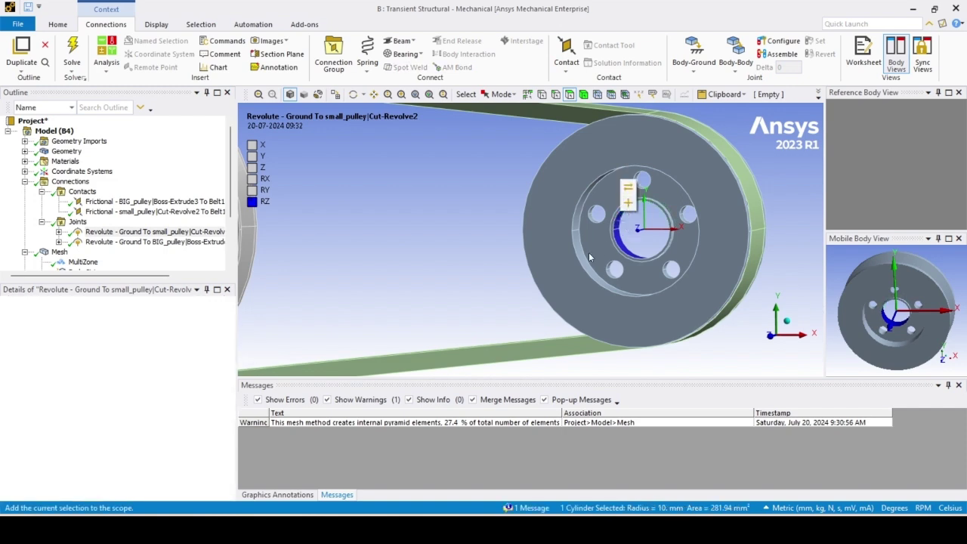
{"action": "scroll", "coordinate": [562, 265], "scroll_direction": "down", "scroll_amount": 5}
Step: Add the second hub cylinder to the big pulley's revolute joint, scoping 2 faces
{"action": "left_click", "coordinate": [155, 242]}
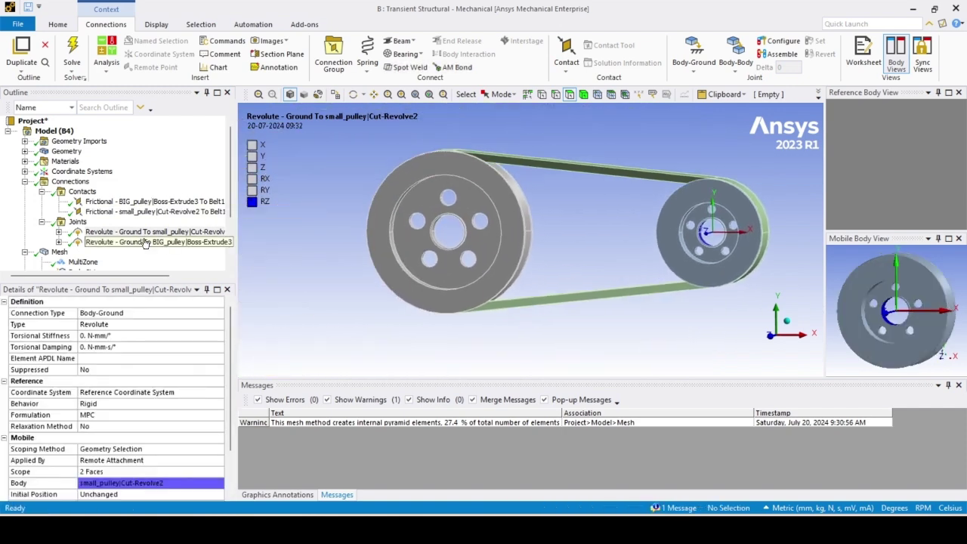
{"action": "middle_click_drag", "start_coordinate": [543, 226], "coordinate": [494, 216]}
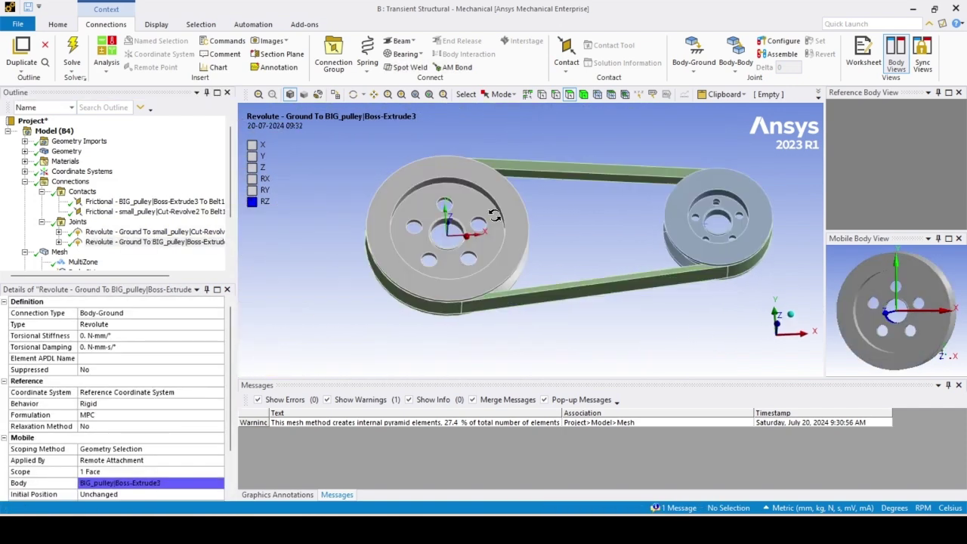
{"action": "left_click", "coordinate": [445, 225]}
{"action": "left_click", "coordinate": [685, 291]}
{"action": "middle_click_drag", "start_coordinate": [685, 291], "coordinate": [600, 336]}
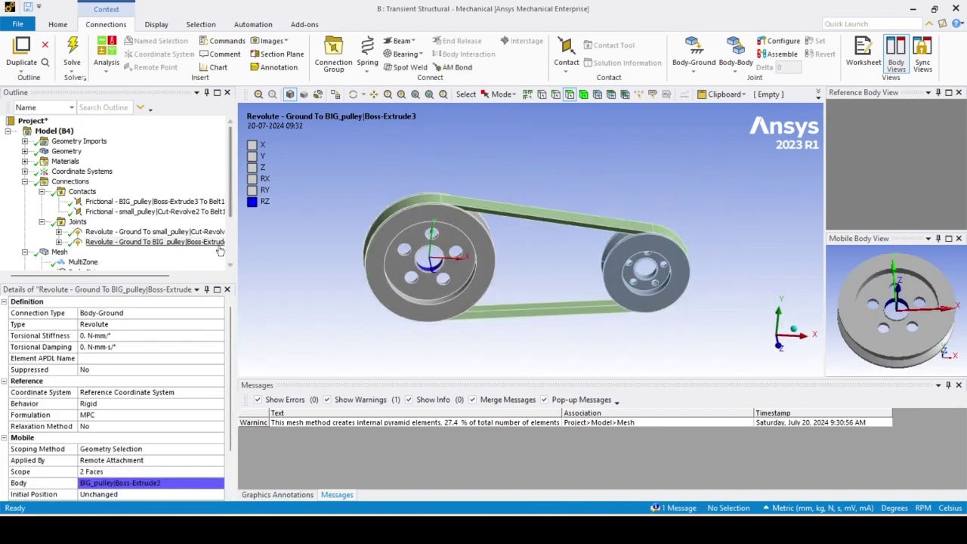
{"action": "scroll", "coordinate": [181, 245], "scroll_direction": "down", "scroll_amount": 3}
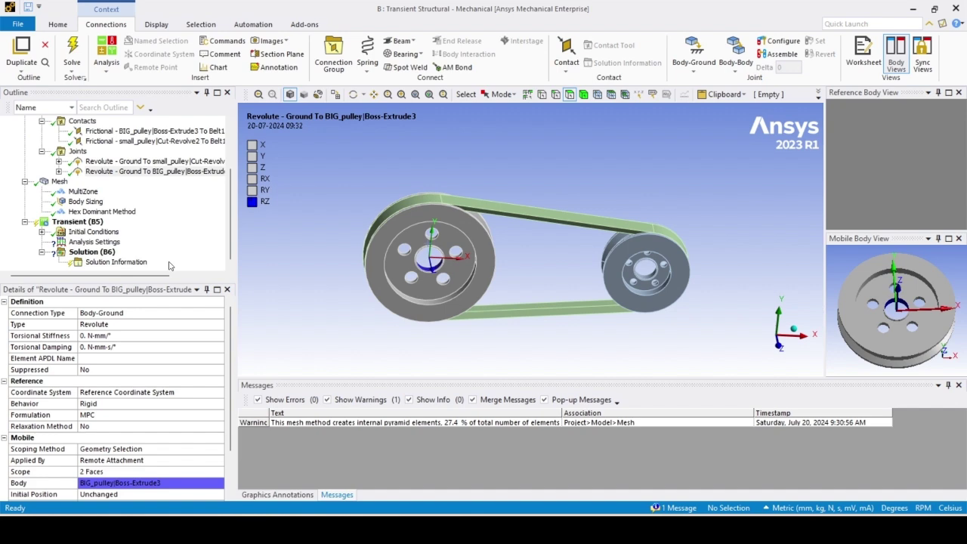
Step: Insert a Remote Displacement on both bore faces of the big pulley
{"action": "left_click", "coordinate": [77, 222]}
{"action": "scroll", "coordinate": [562, 309], "scroll_direction": "up", "scroll_amount": 5}
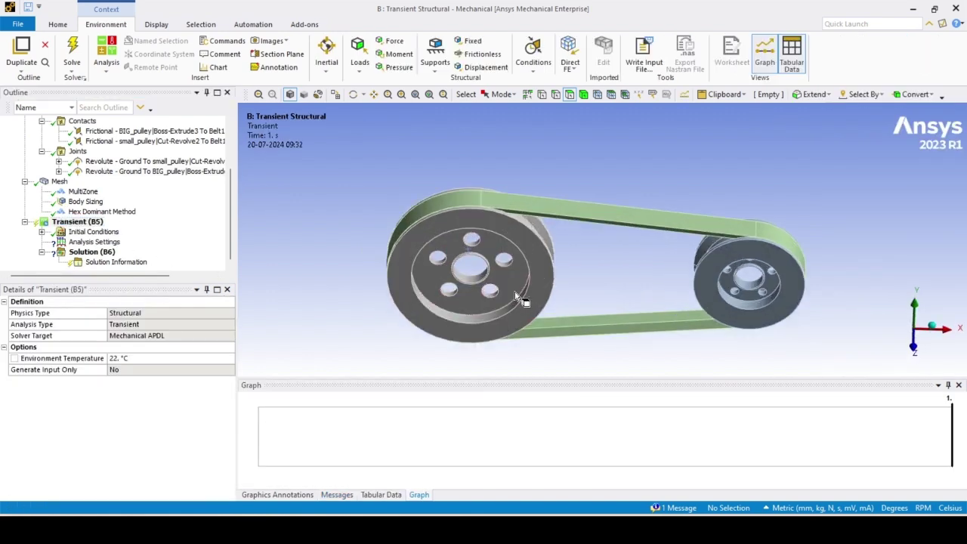
{"action": "left_click", "coordinate": [436, 302]}
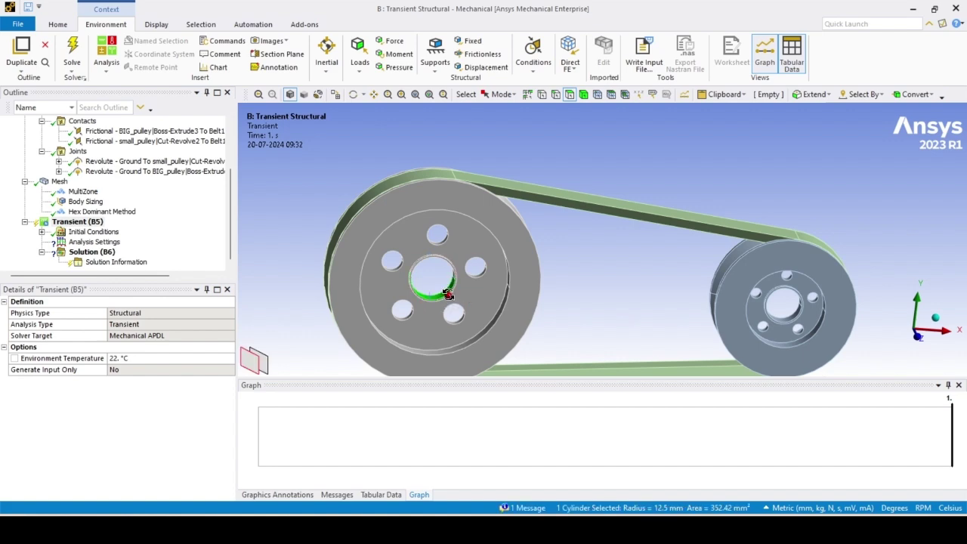
{"action": "middle_click_drag", "start_coordinate": [437, 302], "coordinate": [457, 260]}
{"action": "left_click", "coordinate": [446, 295], "text": "ctrl"}
{"action": "middle_click_drag", "start_coordinate": [445, 295], "coordinate": [453, 290]}
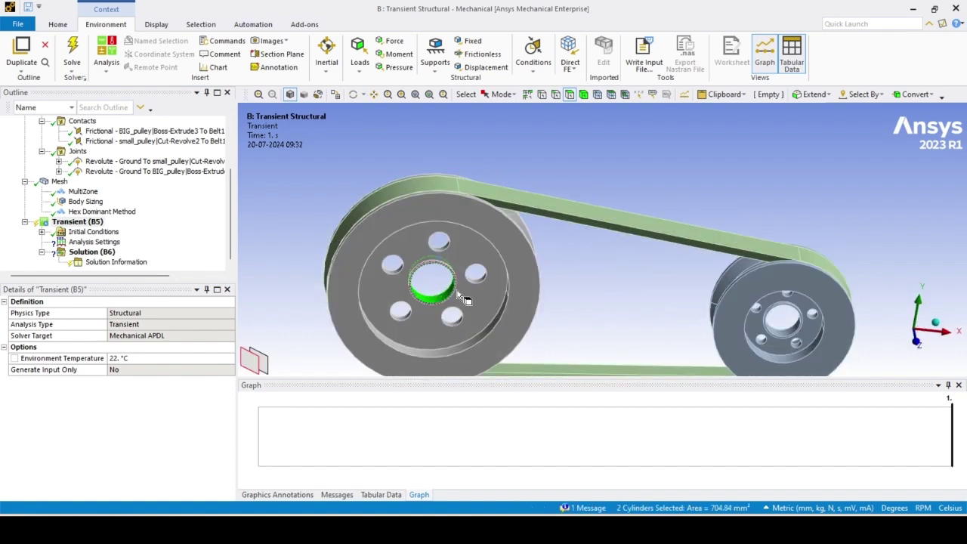
{"action": "right_click", "coordinate": [567, 126]}
{"action": "mouse_move", "coordinate": [678, 136]}
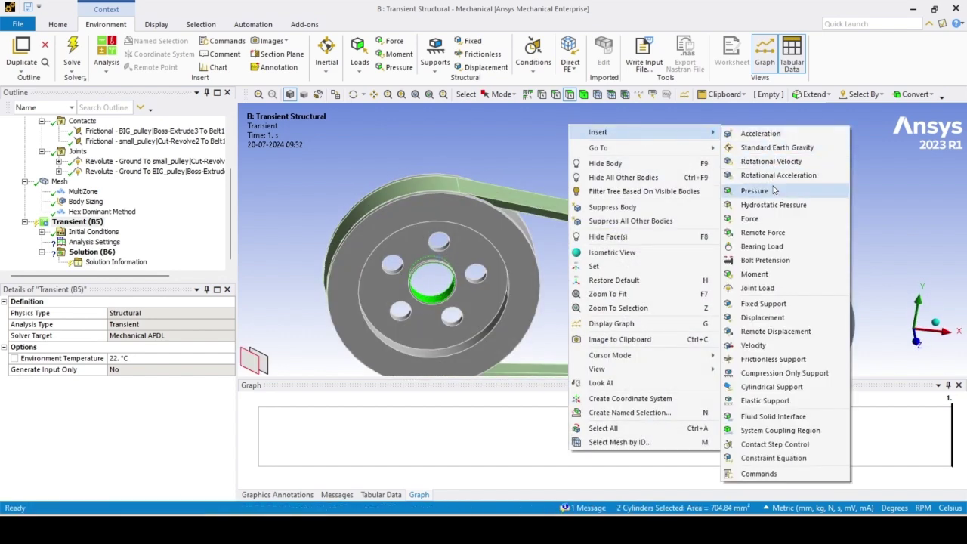
{"action": "left_click", "coordinate": [763, 328]}
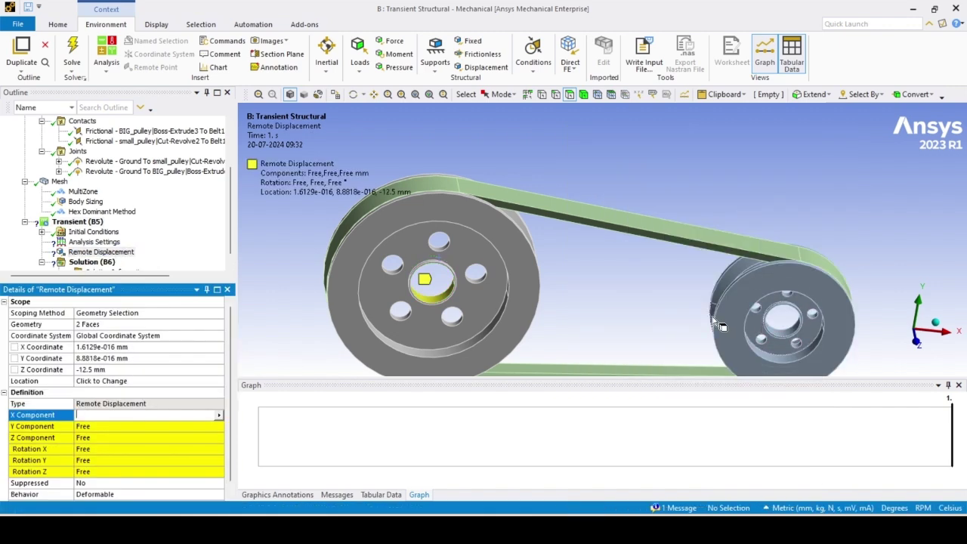
{"action": "middle_click_drag", "start_coordinate": [725, 324], "coordinate": [600, 220]}
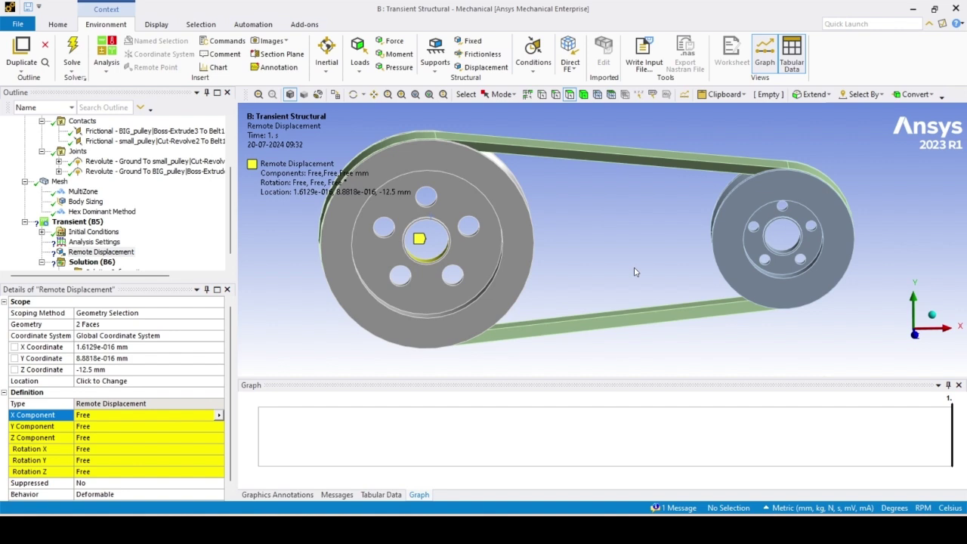
{"action": "middle_click_drag", "start_coordinate": [634, 271], "coordinate": [736, 316]}
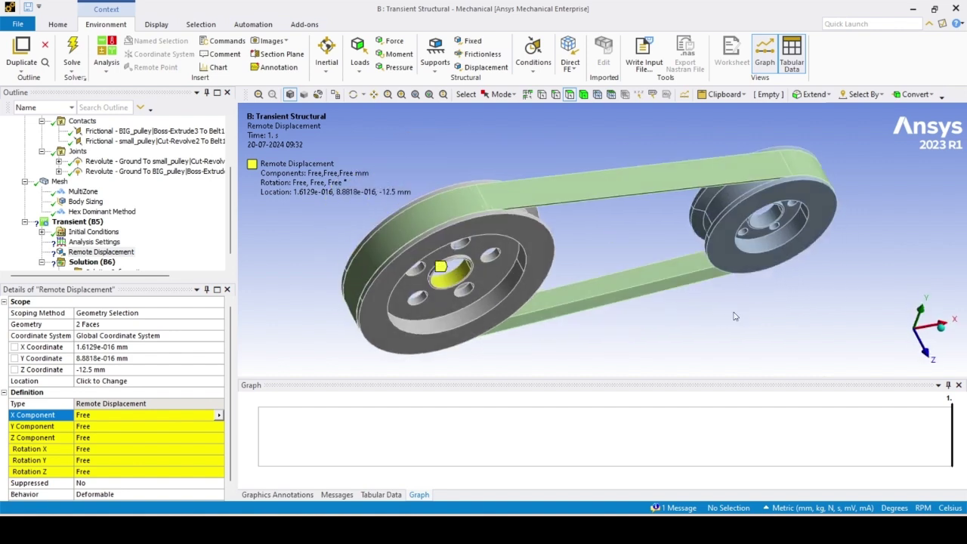
Step: Set X, Y, Z, Rotation X and Rotation Y to 0, leaving Rotation Z free
{"action": "left_click", "coordinate": [113, 416]}
{"action": "type", "text": "0"}
{"action": "left_click", "coordinate": [109, 426]}
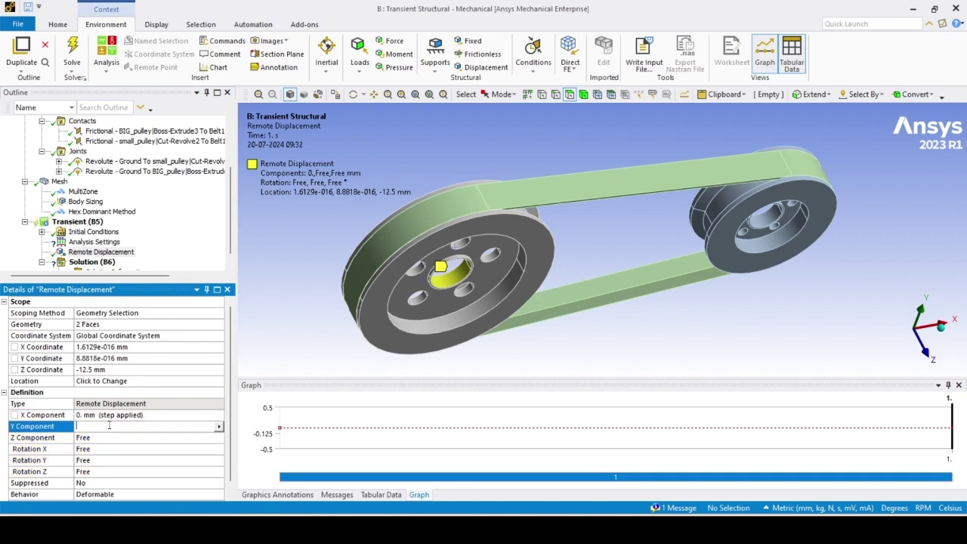
{"action": "type", "text": "0"}
{"action": "left_click", "coordinate": [104, 438]}
{"action": "type", "text": "0"}
{"action": "left_click", "coordinate": [106, 449]}
{"action": "type", "text": "0"}
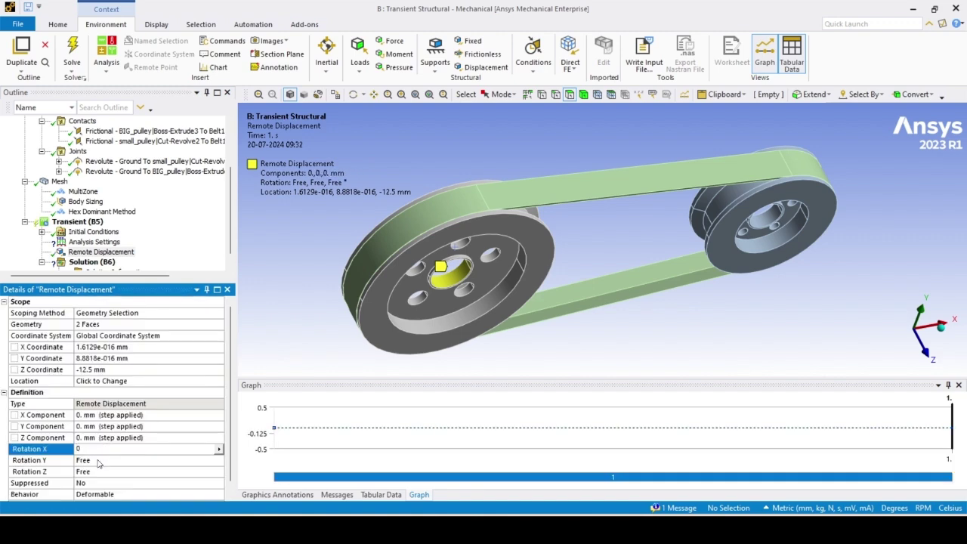
{"action": "left_click", "coordinate": [106, 459]}
{"action": "type", "text": "0"}
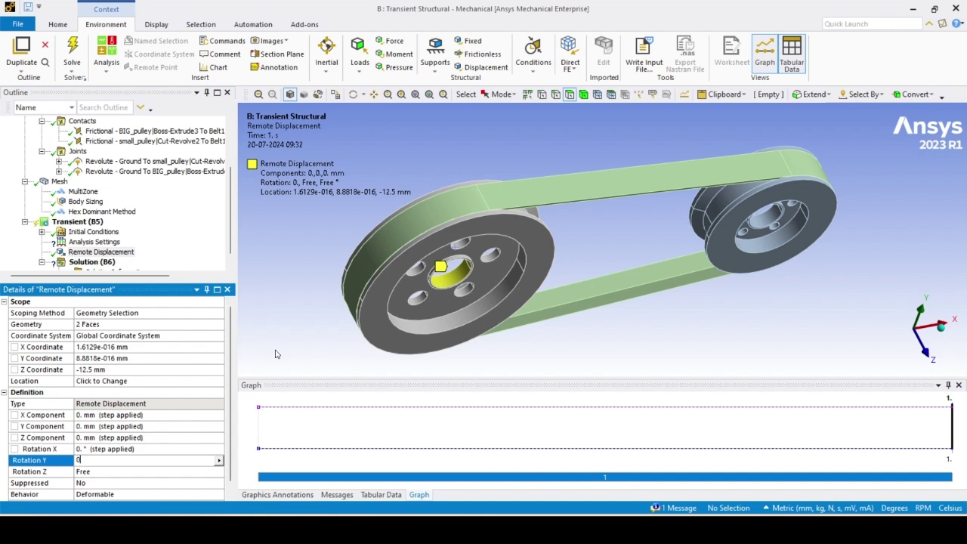
{"action": "key", "text": "Return"}
{"action": "middle_click_drag", "start_coordinate": [528, 302], "coordinate": [551, 317]}
{"action": "scroll", "coordinate": [130, 238], "scroll_direction": "down", "scroll_amount": 1}
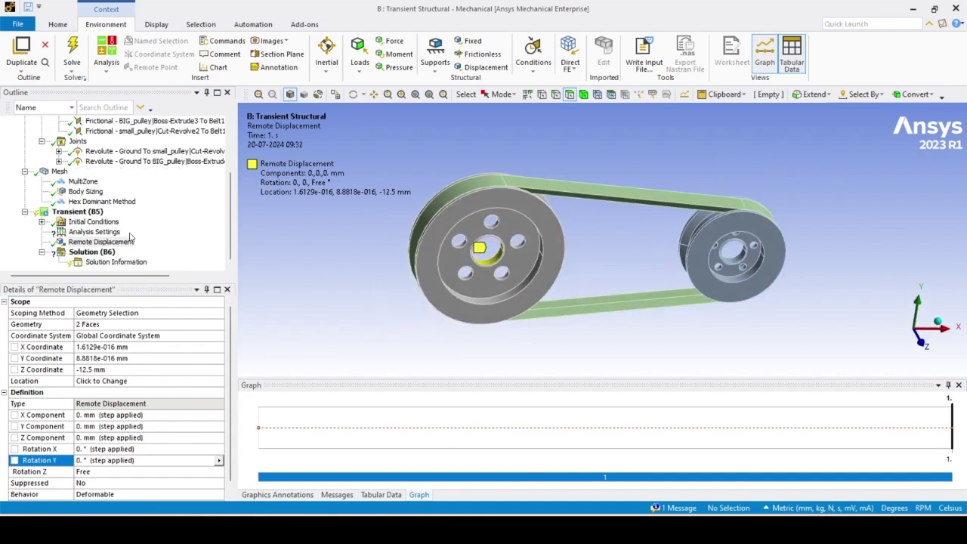
Step: Define 50 load steps by substeps and select all 50 steps in the table
{"action": "left_click", "coordinate": [99, 232]}
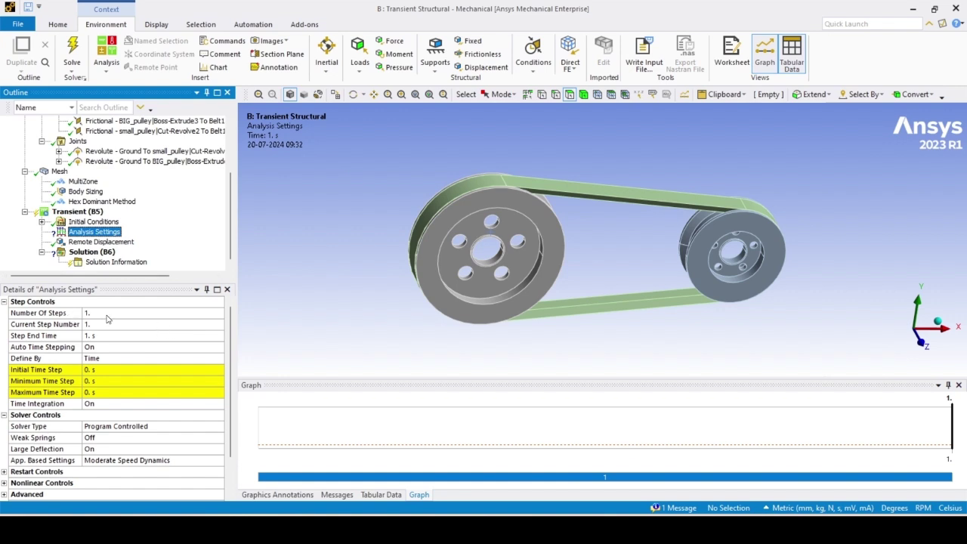
{"action": "left_click", "coordinate": [99, 313]}
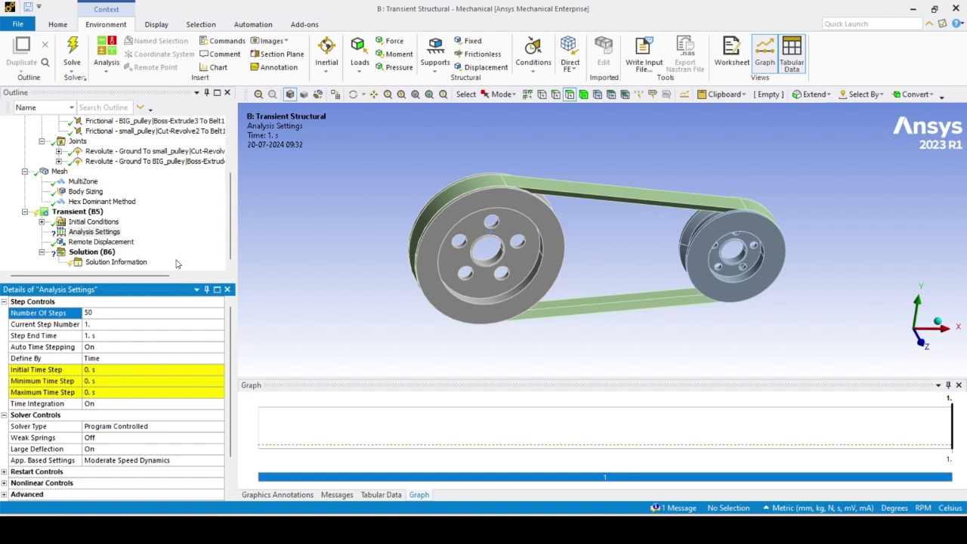
{"action": "key", "text": "Return"}
{"action": "double_click", "coordinate": [91, 361]}
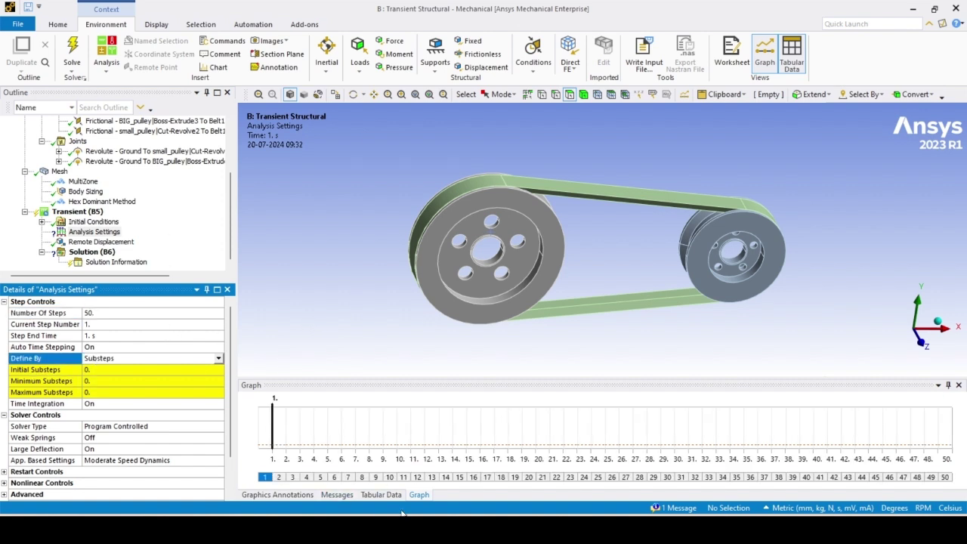
{"action": "left_click", "coordinate": [386, 494]}
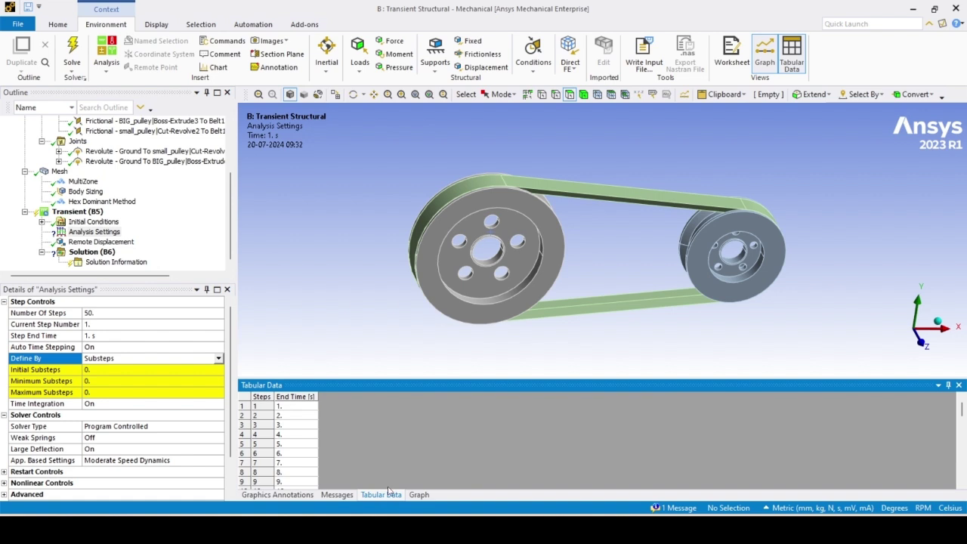
{"action": "left_click", "coordinate": [244, 403]}
{"action": "right_click", "coordinate": [244, 400]}
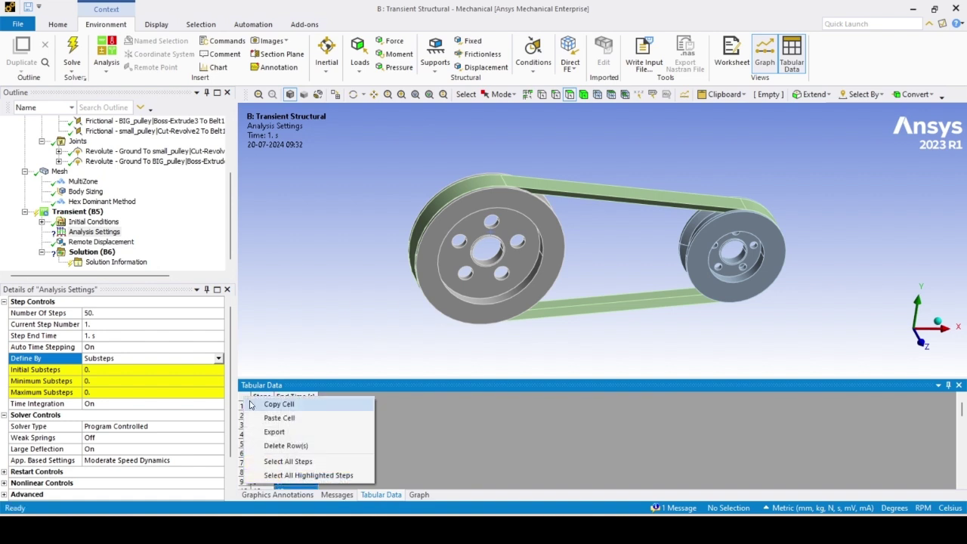
{"action": "left_click", "coordinate": [285, 461]}
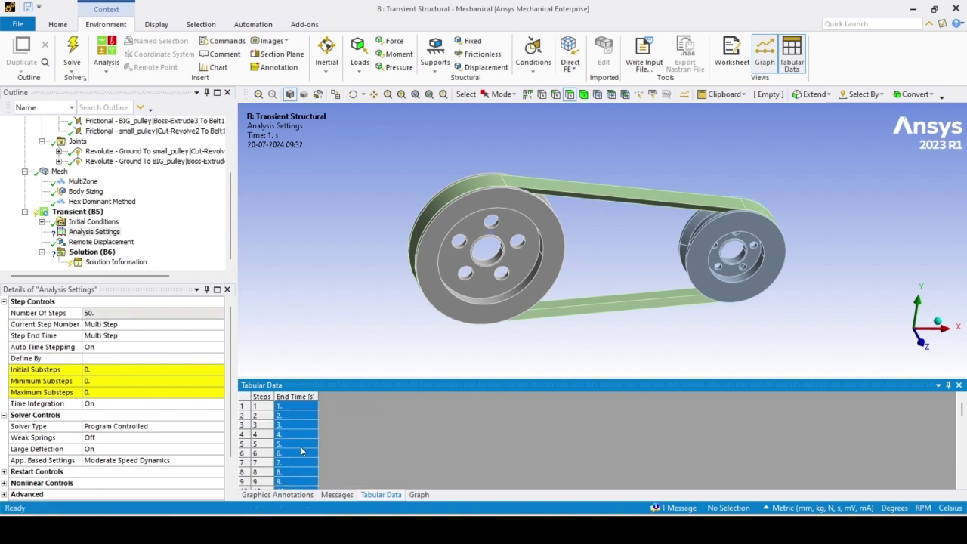
Step: Enter 1 for initial, minimum and maximum substeps across all steps
{"action": "left_click", "coordinate": [97, 370]}
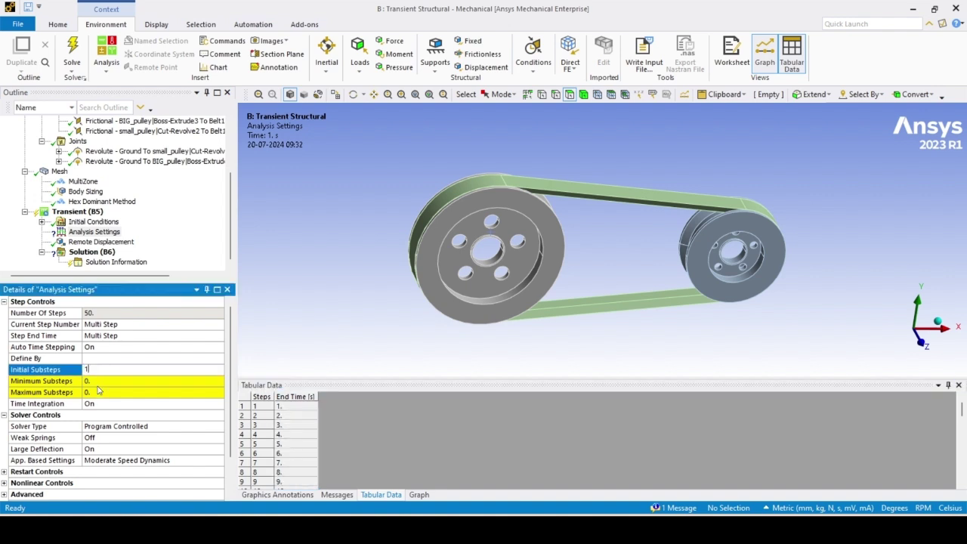
{"action": "key", "text": "Return"}
{"action": "left_click", "coordinate": [101, 395]}
{"action": "type", "text": "1"}
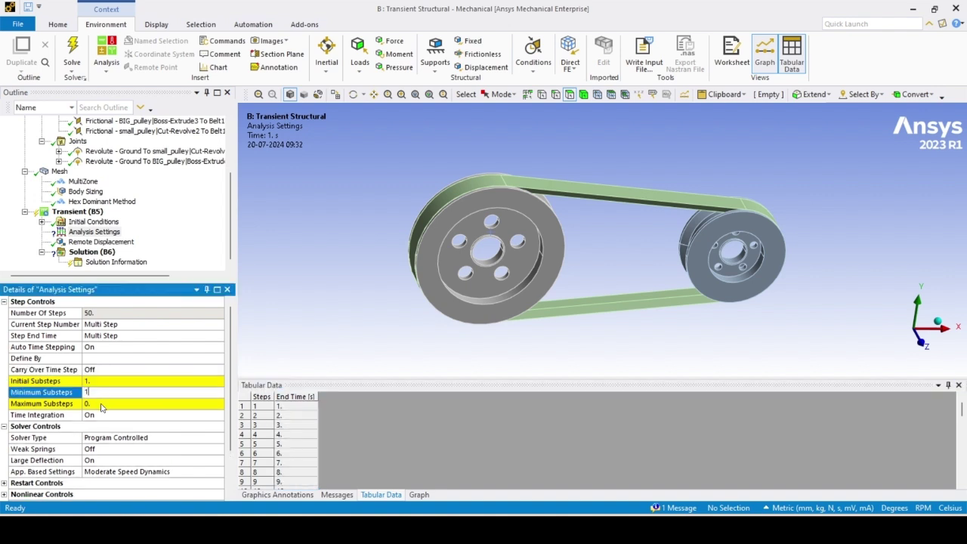
{"action": "left_click", "coordinate": [102, 406]}
{"action": "type", "text": "1"}
{"action": "key", "text": "Return"}
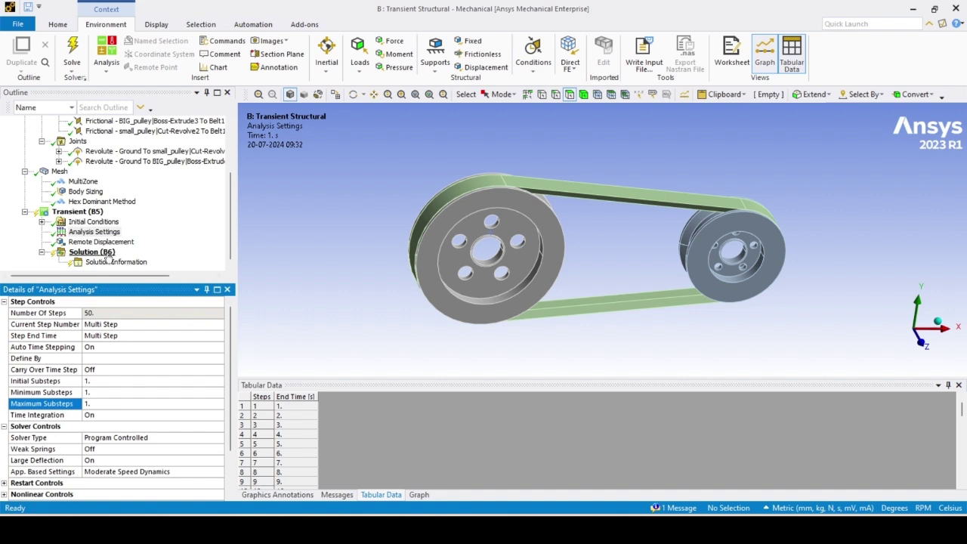
{"action": "left_click", "coordinate": [95, 231]}
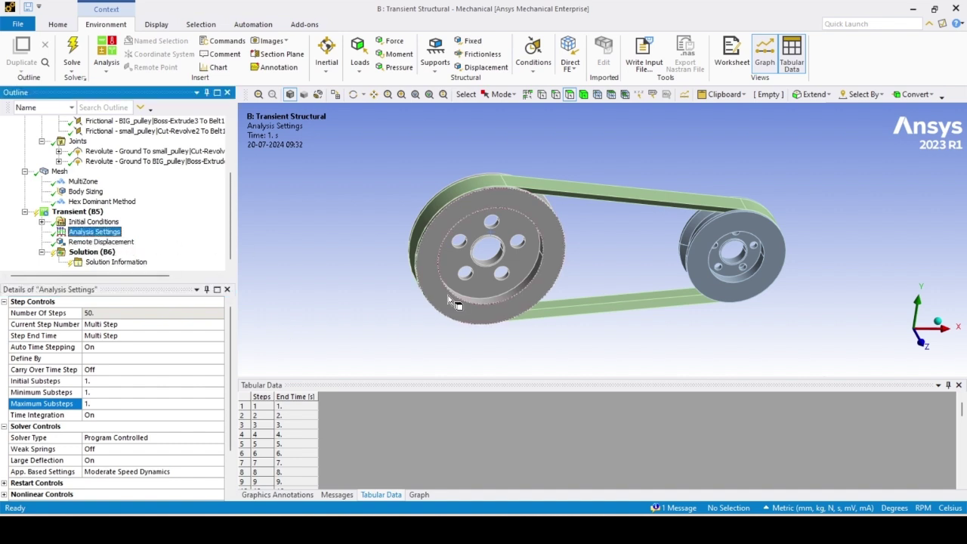
Step: Turn the small pulley's revolute joint into a transient Joint Load of type Rotational Velocity
{"action": "left_click", "coordinate": [180, 163]}
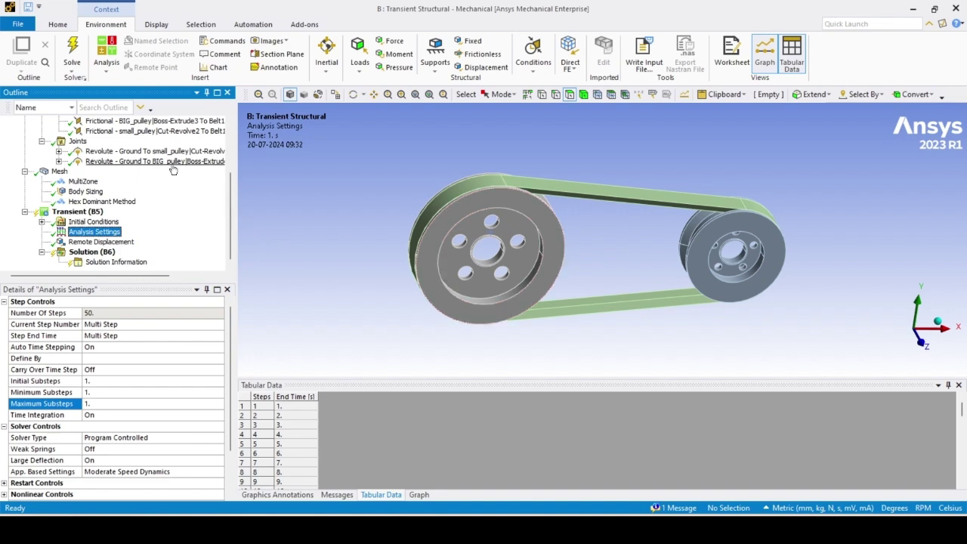
{"action": "key", "text": "Up"}
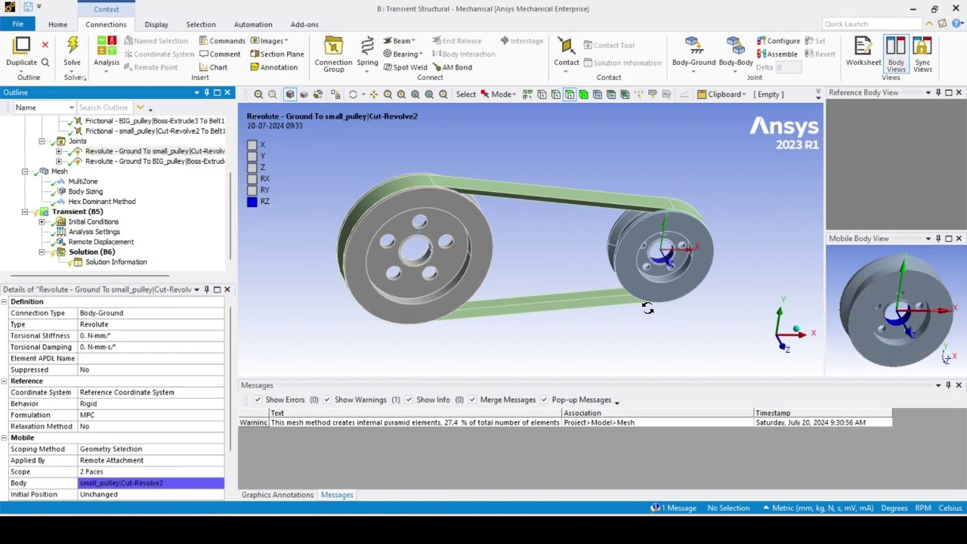
{"action": "left_click_drag", "start_coordinate": [187, 154], "coordinate": [144, 171]}
{"action": "left_click_drag", "start_coordinate": [89, 215], "coordinate": [85, 213]}
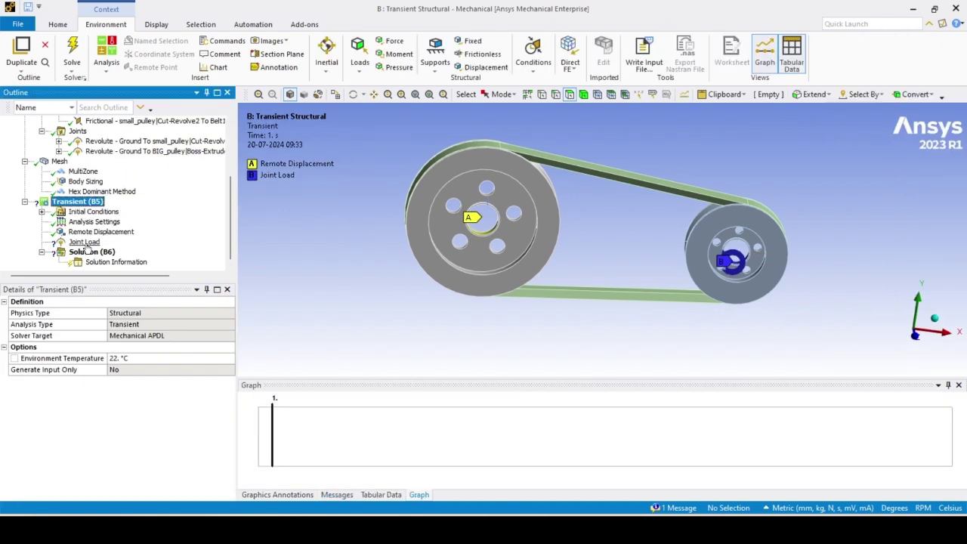
{"action": "left_click", "coordinate": [85, 243]}
{"action": "left_click", "coordinate": [230, 348]}
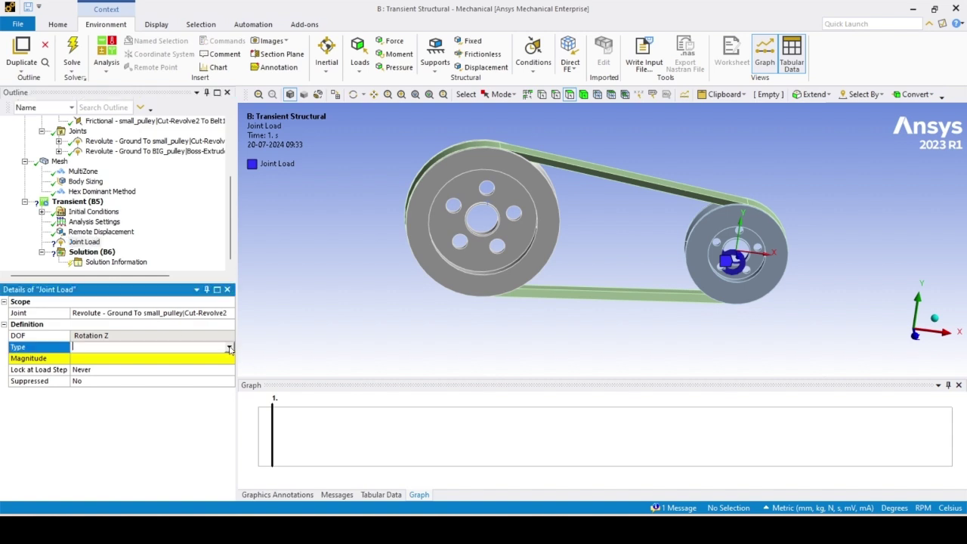
{"action": "left_click", "coordinate": [230, 349]}
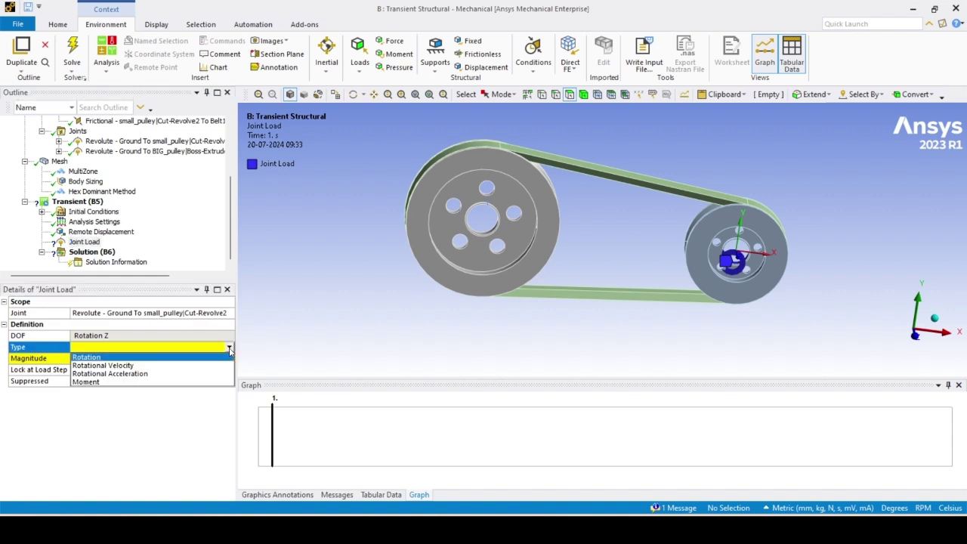
{"action": "left_click", "coordinate": [148, 366]}
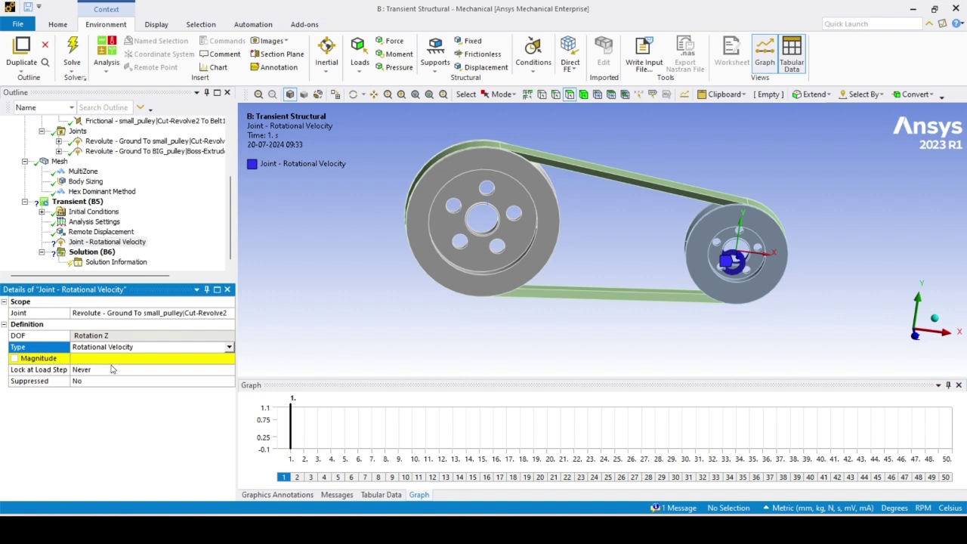
Step: Switch the rotational velocity magnitude to Tabular and show its Tabular Data table
{"action": "left_click", "coordinate": [231, 361]}
{"action": "left_click", "coordinate": [230, 358]}
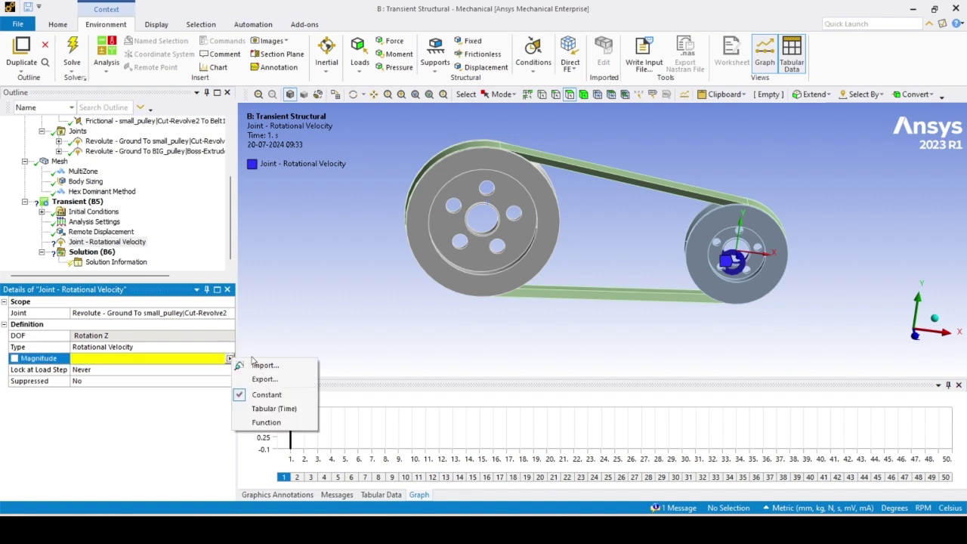
{"action": "left_click", "coordinate": [278, 408]}
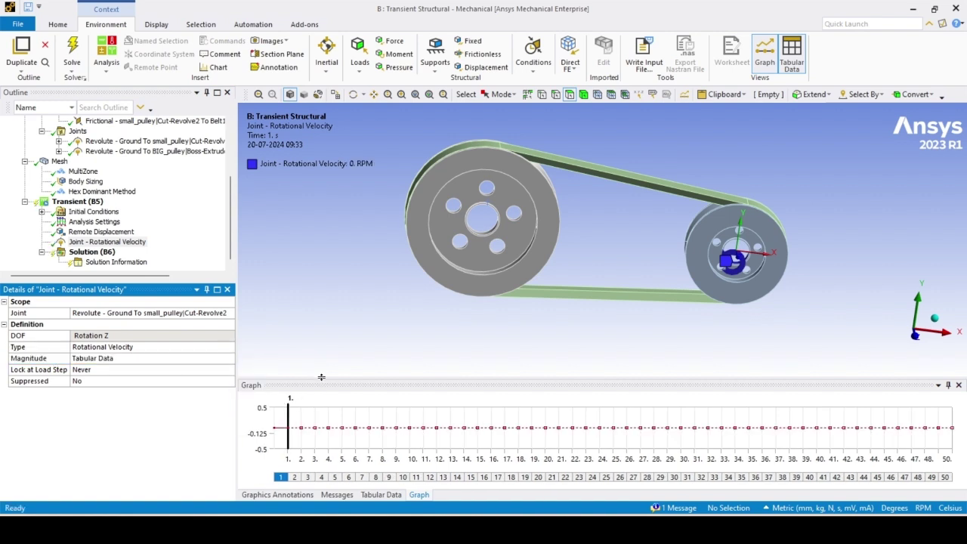
{"action": "left_click_drag", "start_coordinate": [321, 377], "coordinate": [324, 290]}
{"action": "left_click", "coordinate": [380, 495]}
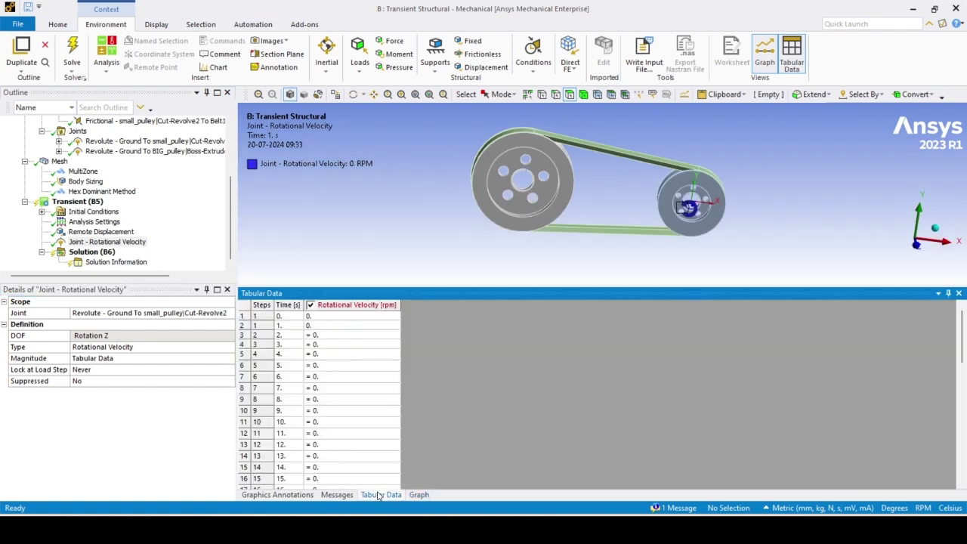
Step: Enter 0.001 rpm at 1 s and 0.05 rpm at 50 s in the velocity table
{"action": "left_click", "coordinate": [321, 327]}
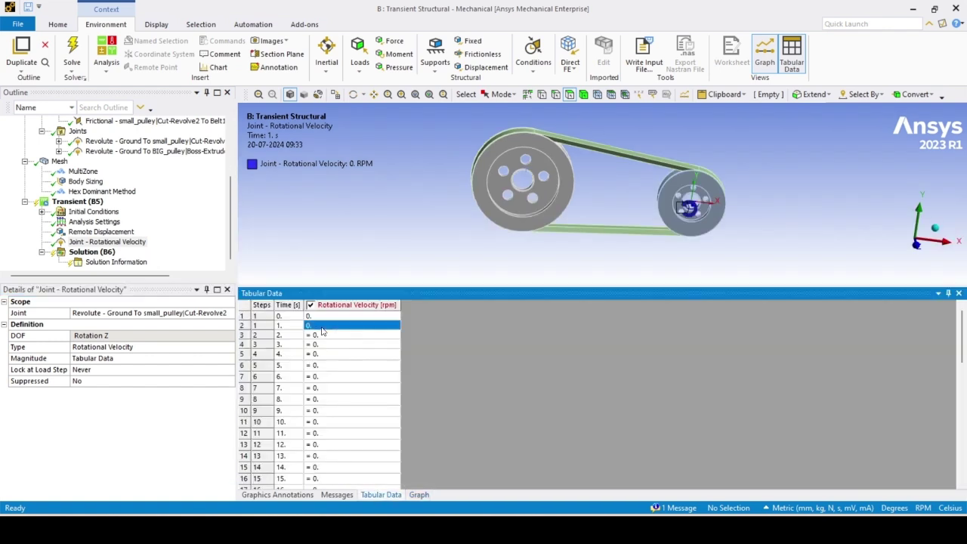
{"action": "left_click", "coordinate": [320, 329]}
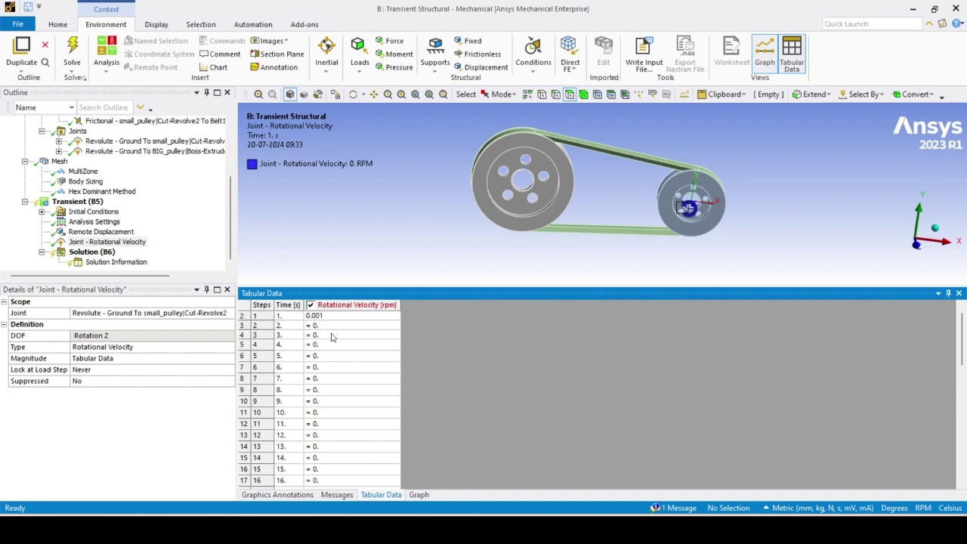
{"action": "type", "text": ".001"}
{"action": "key", "text": "Return"}
{"action": "scroll", "coordinate": [365, 474], "scroll_direction": "down", "scroll_amount": 10}
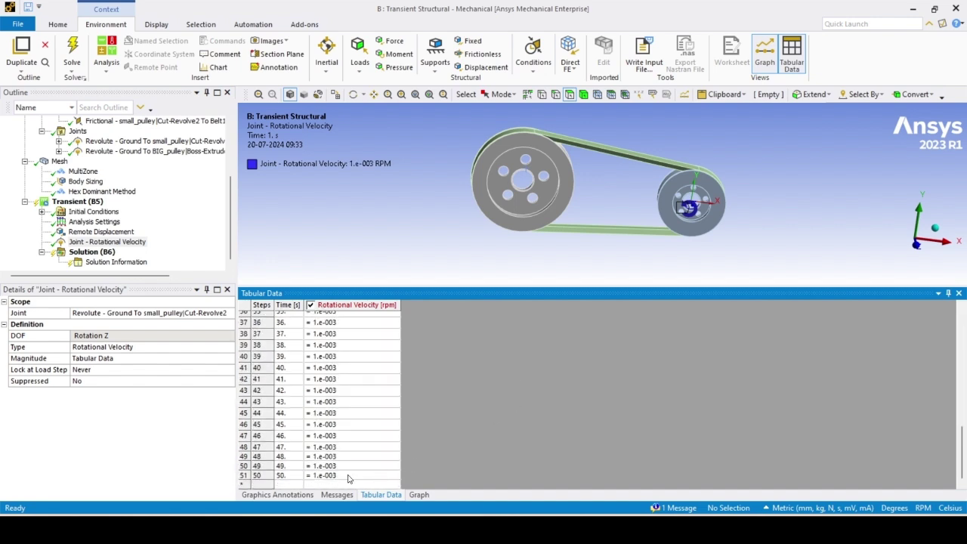
{"action": "left_click", "coordinate": [345, 476]}
{"action": "type", "text": "0"}
{"action": "type", "text": "5"}
{"action": "key", "text": "Return"}
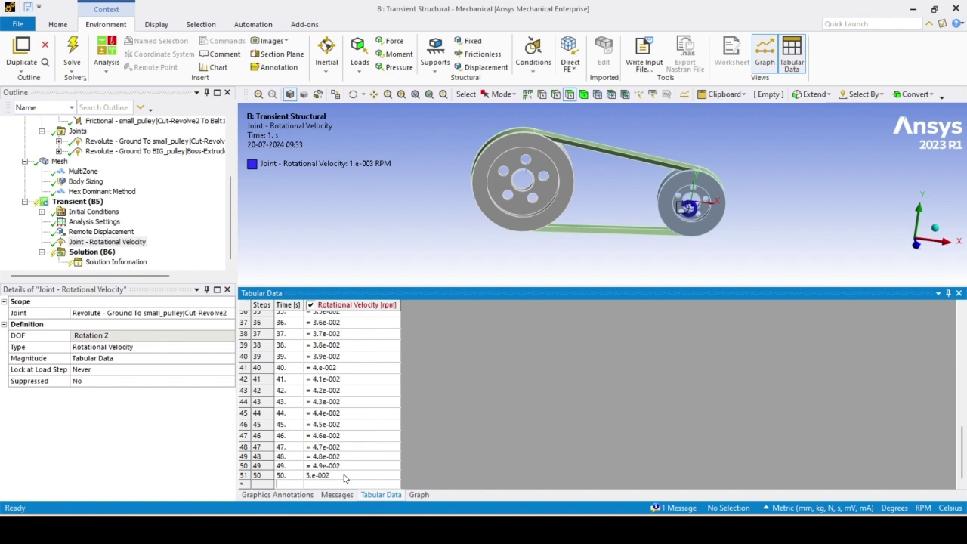
{"action": "left_click", "coordinate": [329, 233]}
Step: Enlarge the model view, collapse the Connections and Mesh branches, and select Solution
{"action": "left_click_drag", "start_coordinate": [382, 287], "coordinate": [383, 416]}
{"action": "left_click_drag", "start_coordinate": [228, 232], "coordinate": [232, 186]}
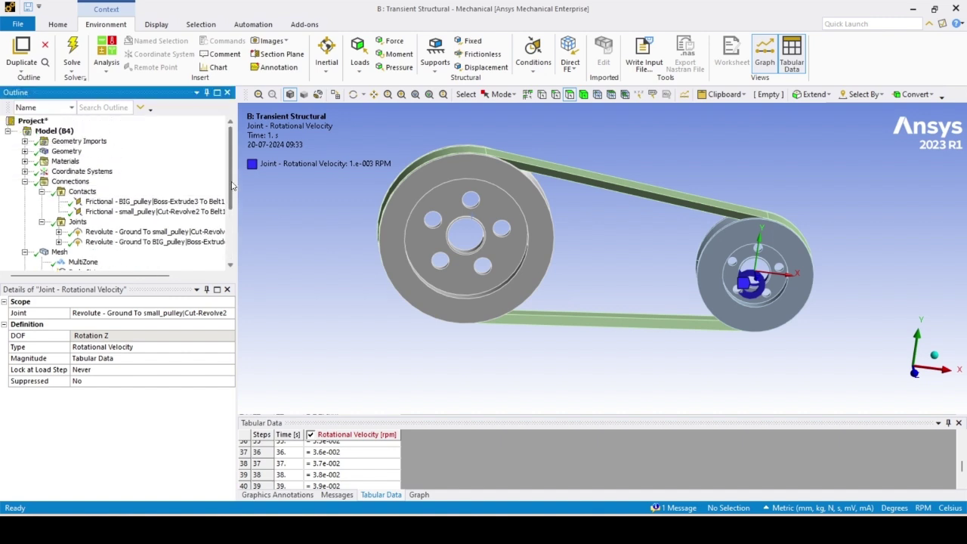
{"action": "left_click", "coordinate": [24, 181]}
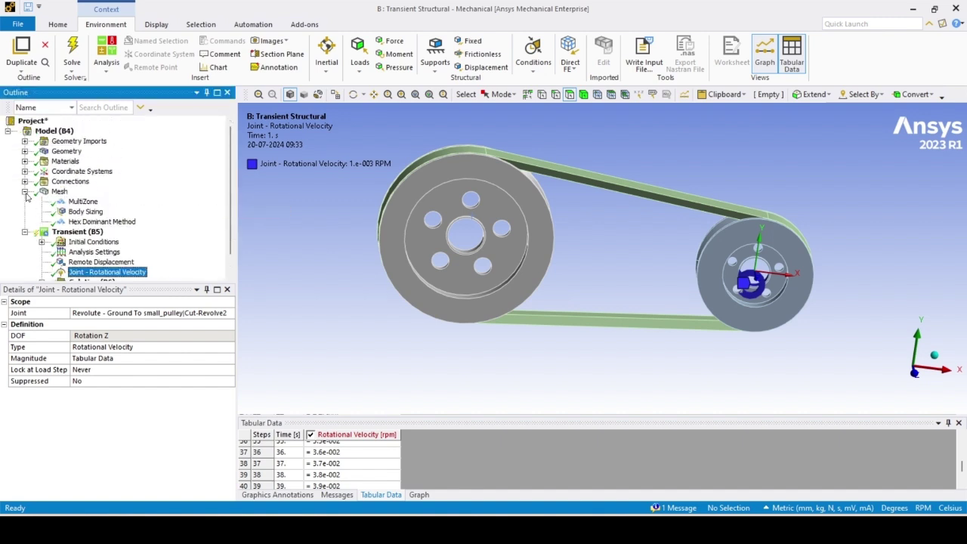
{"action": "left_click", "coordinate": [25, 192]}
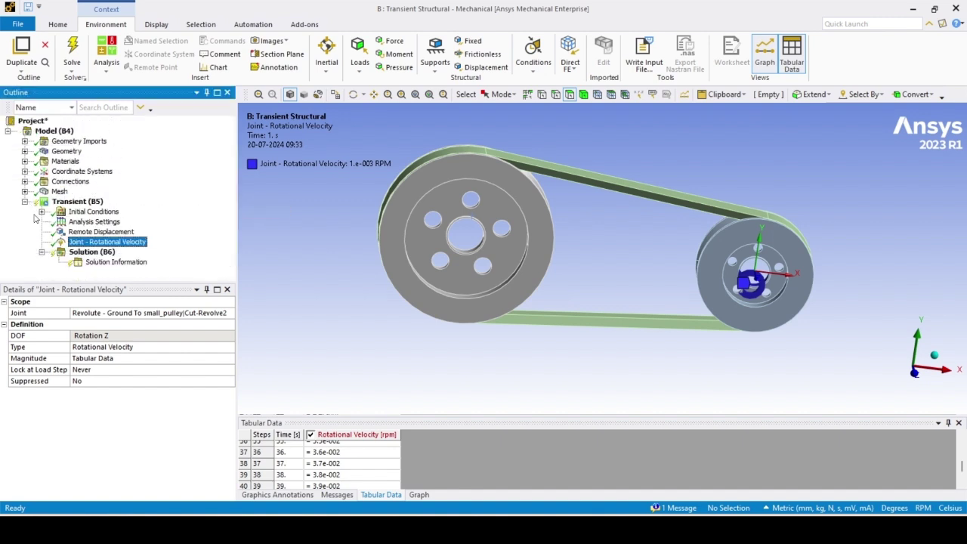
{"action": "left_click", "coordinate": [101, 252]}
Step: Solve the transient analysis until it reads Done (11 m 12 s, 139.06 MB result file)
{"action": "right_click", "coordinate": [101, 256]}
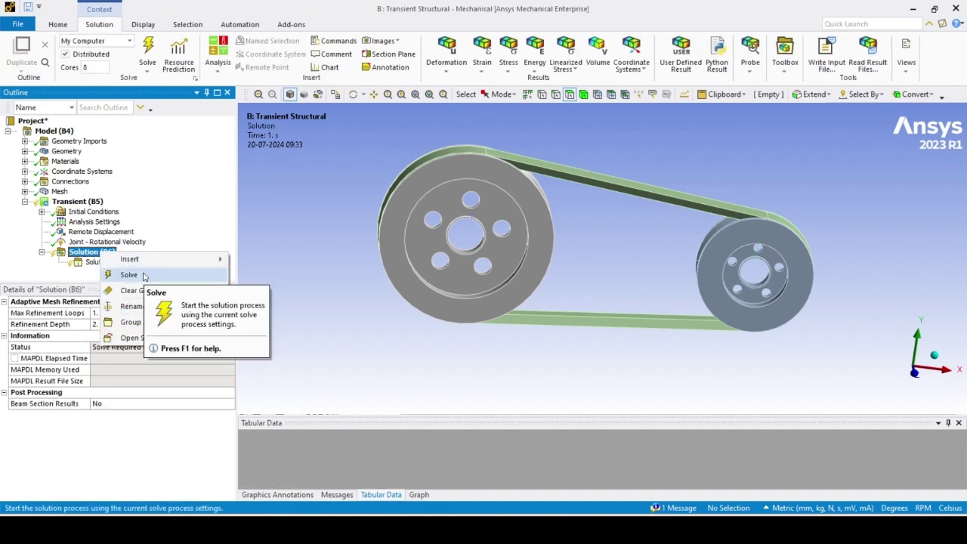
{"action": "left_click", "coordinate": [363, 301]}
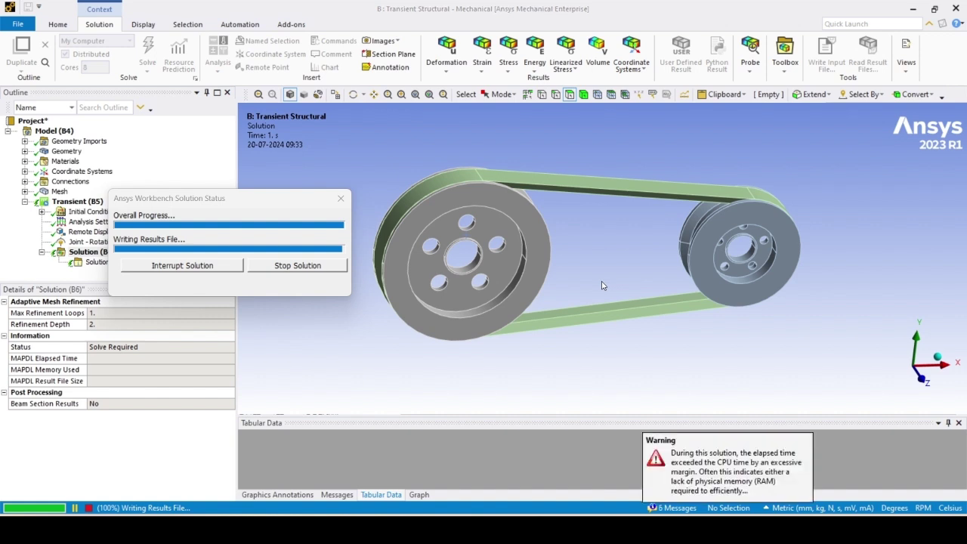
{"action": "middle_click_drag", "start_coordinate": [549, 270], "coordinate": [578, 256]}
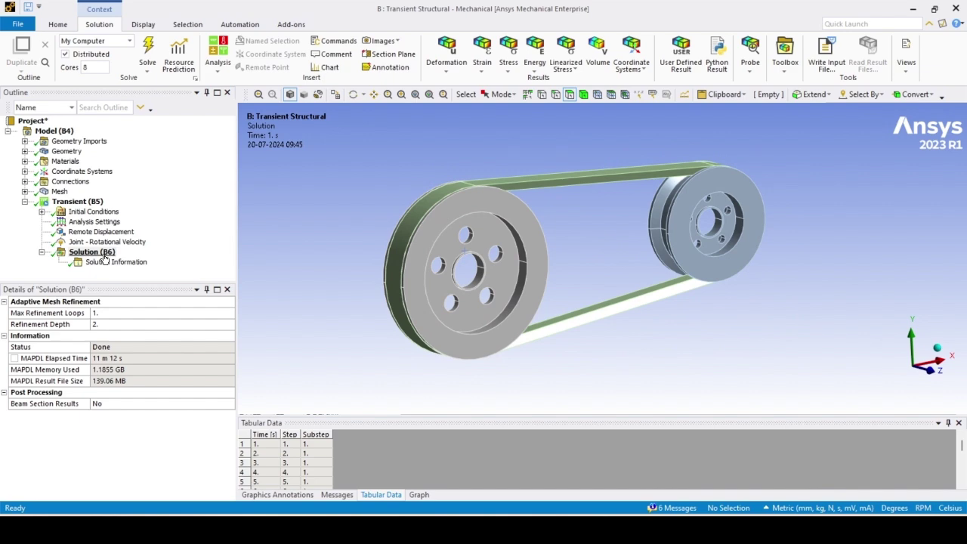
Step: Insert a Total Deformation result under the transient Solution
{"action": "middle_click_drag", "start_coordinate": [462, 231], "coordinate": [491, 241]}
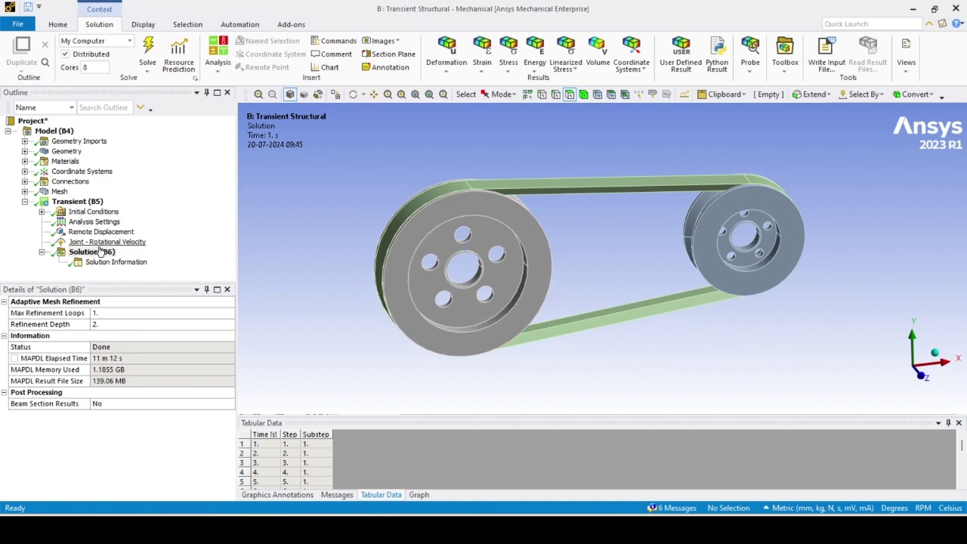
{"action": "left_click", "coordinate": [102, 242]}
{"action": "right_click", "coordinate": [95, 253]}
{"action": "mouse_move", "coordinate": [151, 258]}
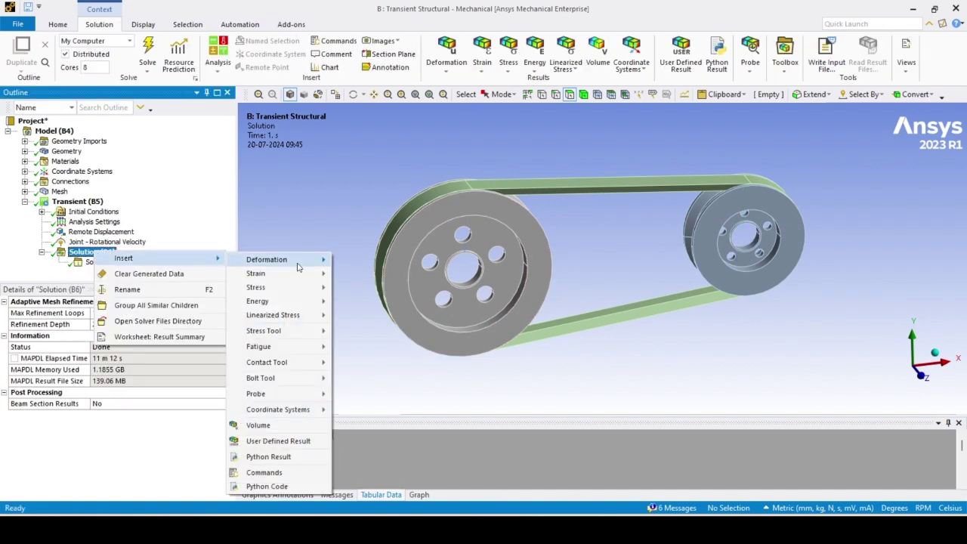
{"action": "mouse_move", "coordinate": [291, 259]}
{"action": "left_click", "coordinate": [372, 261]}
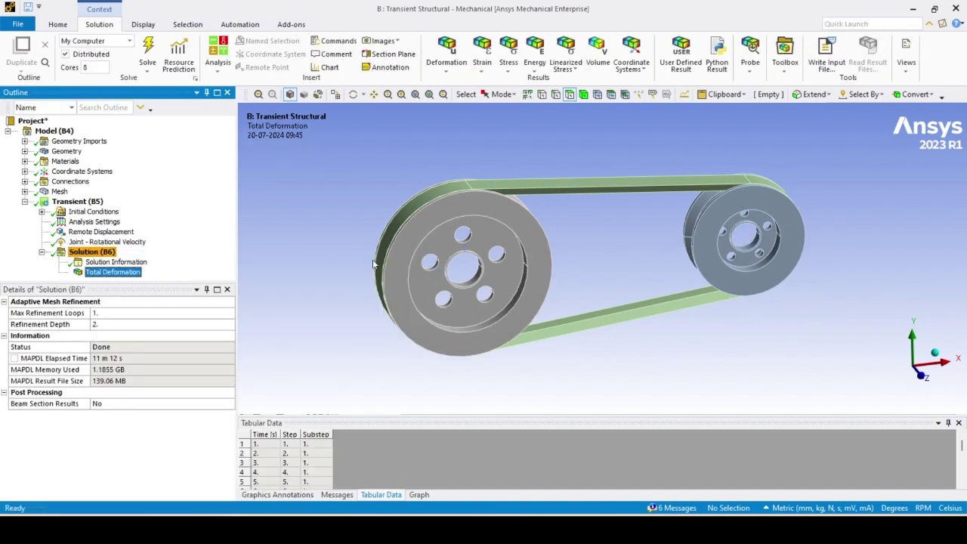
Step: Retrieve the Total Deformation result and view its contour, peaking at 5.2323 mm
{"action": "right_click", "coordinate": [118, 273]}
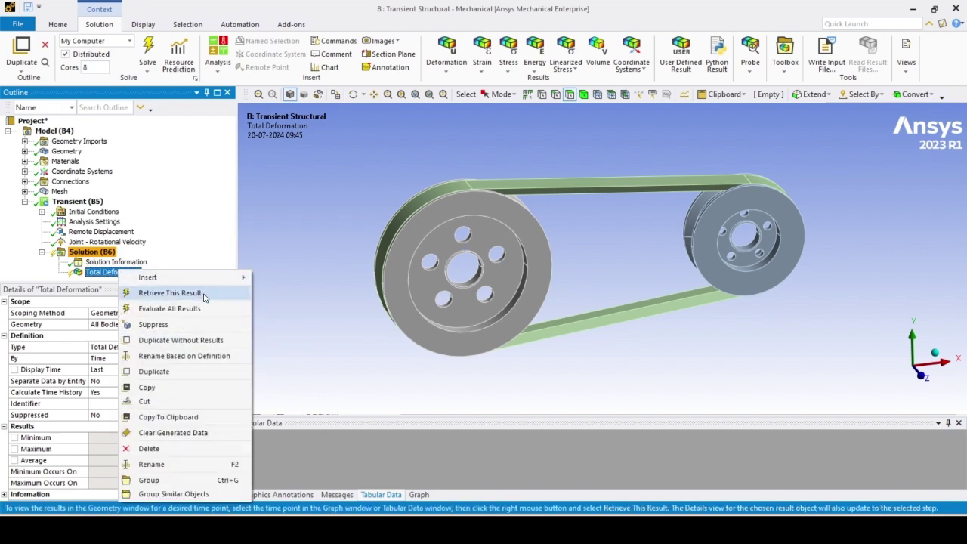
{"action": "left_click", "coordinate": [416, 299]}
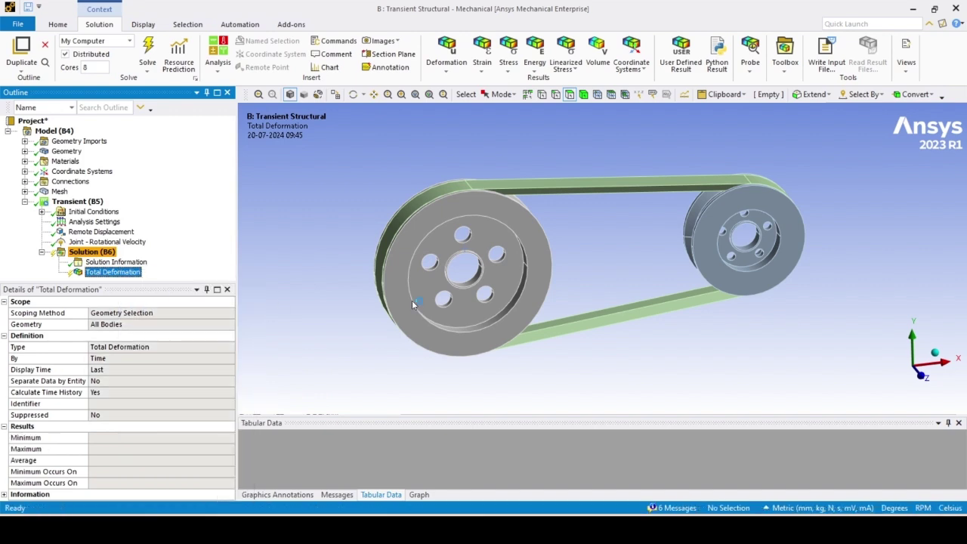
{"action": "left_click_drag", "start_coordinate": [842, 317], "coordinate": [441, 190]}
Step: Hide Date and Time on the deformation legend and show the Graph animation timeline
{"action": "right_click", "coordinate": [282, 133]}
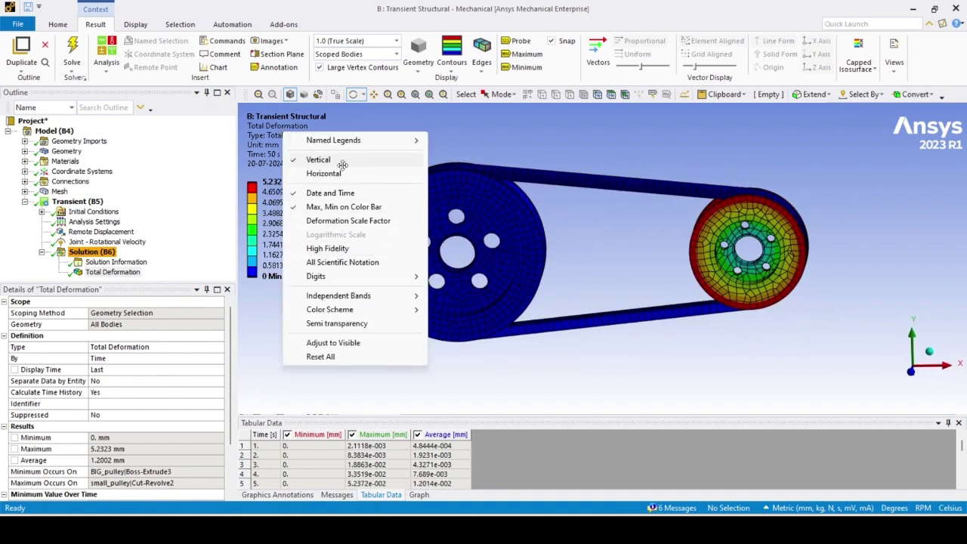
{"action": "left_click", "coordinate": [330, 193]}
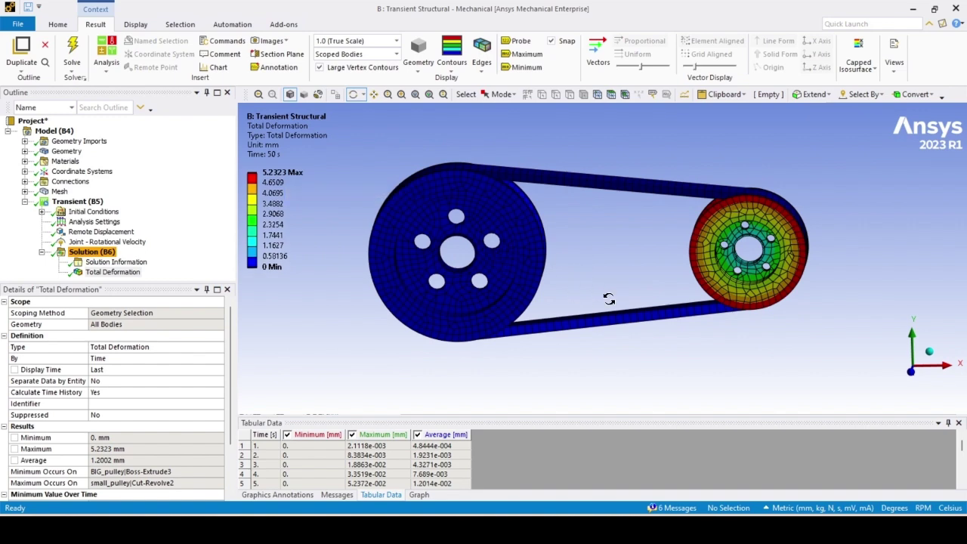
{"action": "left_click_drag", "start_coordinate": [635, 302], "coordinate": [714, 274]}
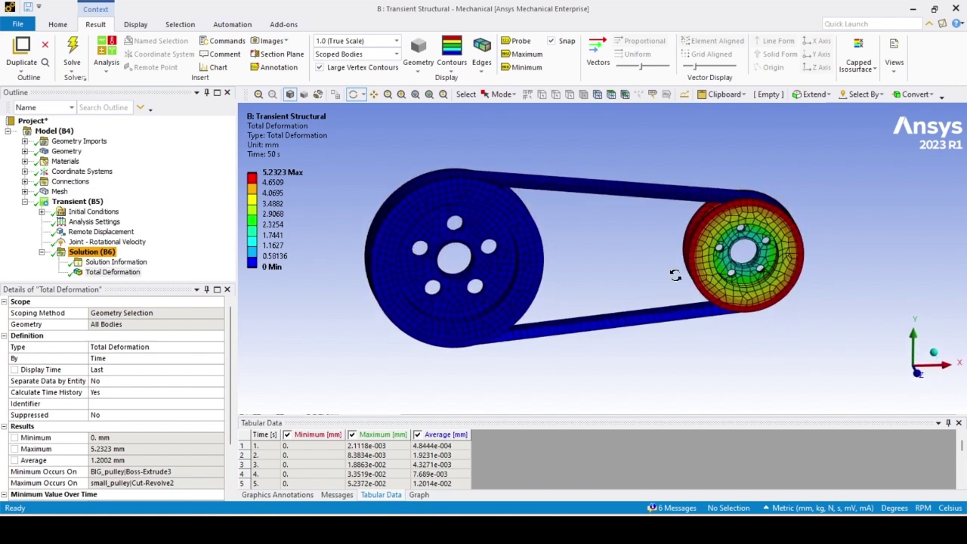
{"action": "left_click_drag", "start_coordinate": [637, 274], "coordinate": [622, 226]}
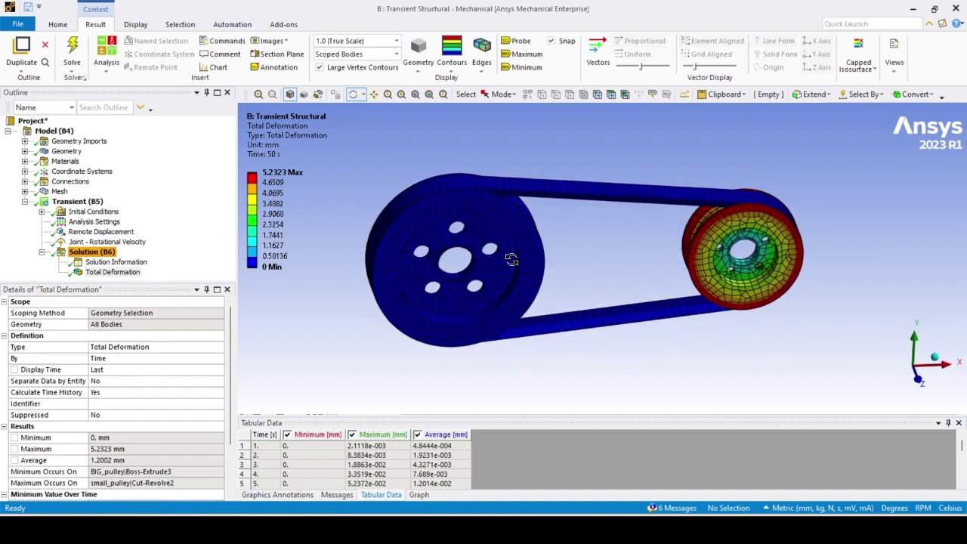
{"action": "left_click_drag", "start_coordinate": [510, 259], "coordinate": [610, 267]}
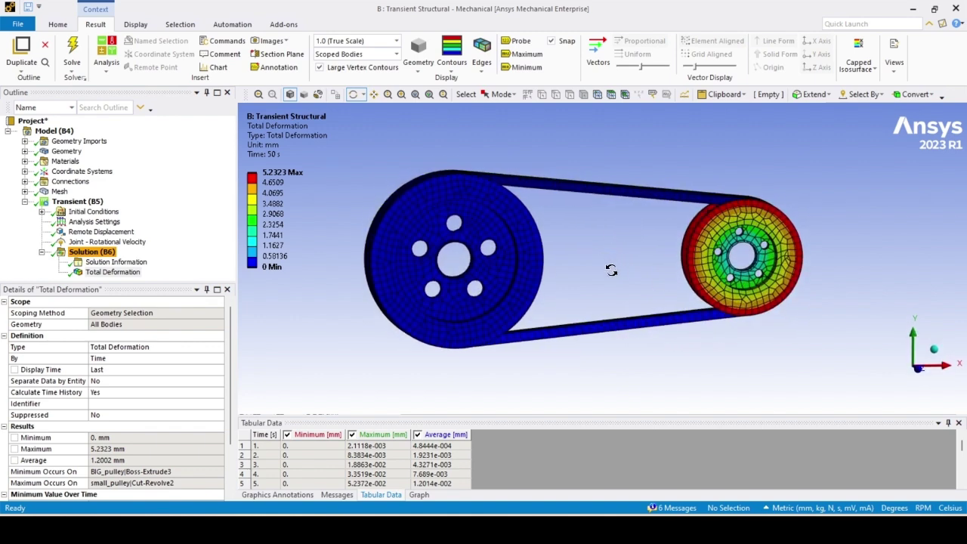
{"action": "left_click", "coordinate": [418, 494]}
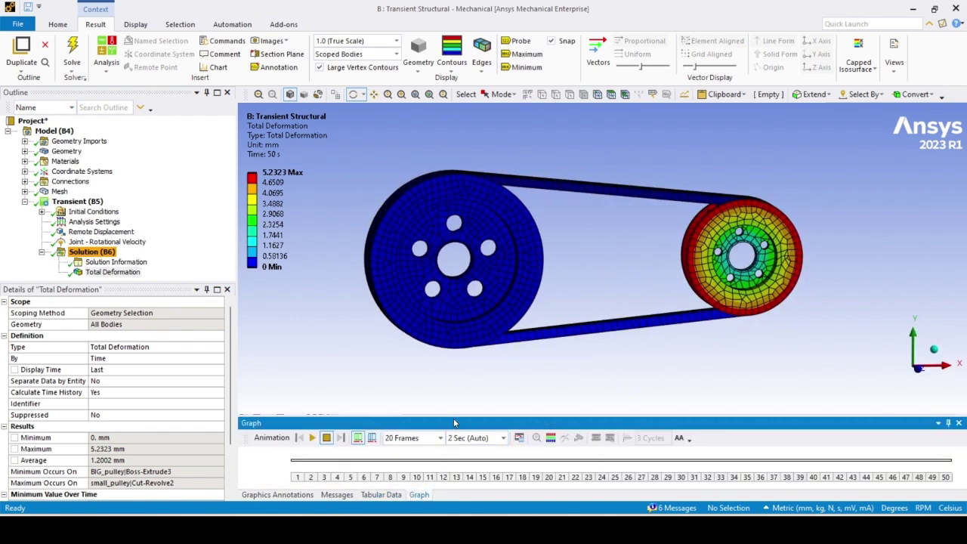
Step: Set the deformation animation to 4 Sec duration and 40 Frames
{"action": "left_click_drag", "start_coordinate": [453, 416], "coordinate": [453, 400]}
{"action": "left_click", "coordinate": [476, 421]}
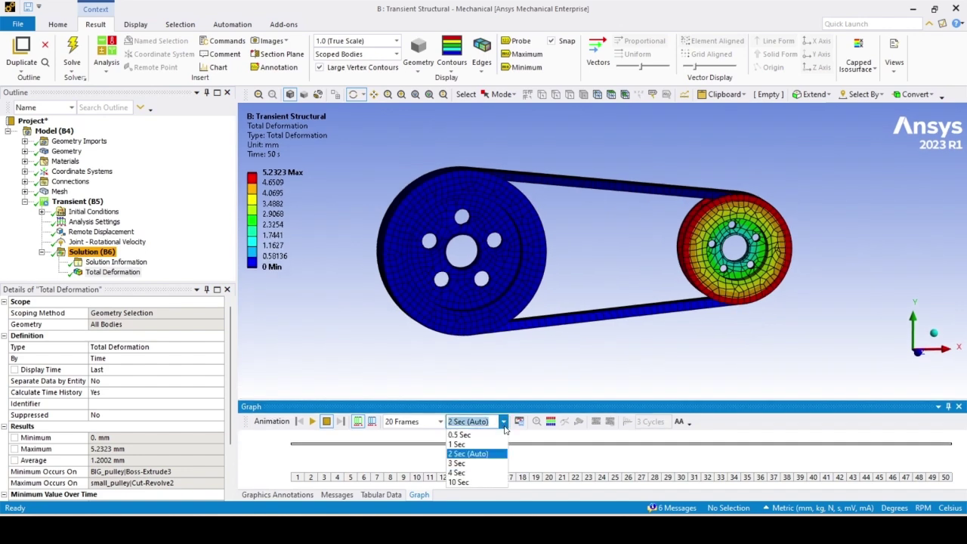
{"action": "left_click", "coordinate": [470, 472]}
{"action": "left_click", "coordinate": [412, 422]}
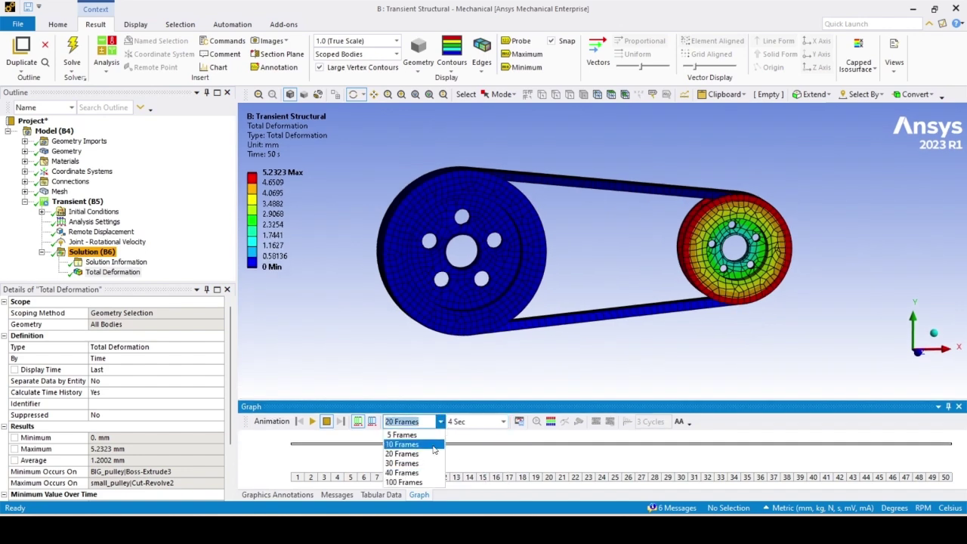
{"action": "left_click", "coordinate": [416, 473]}
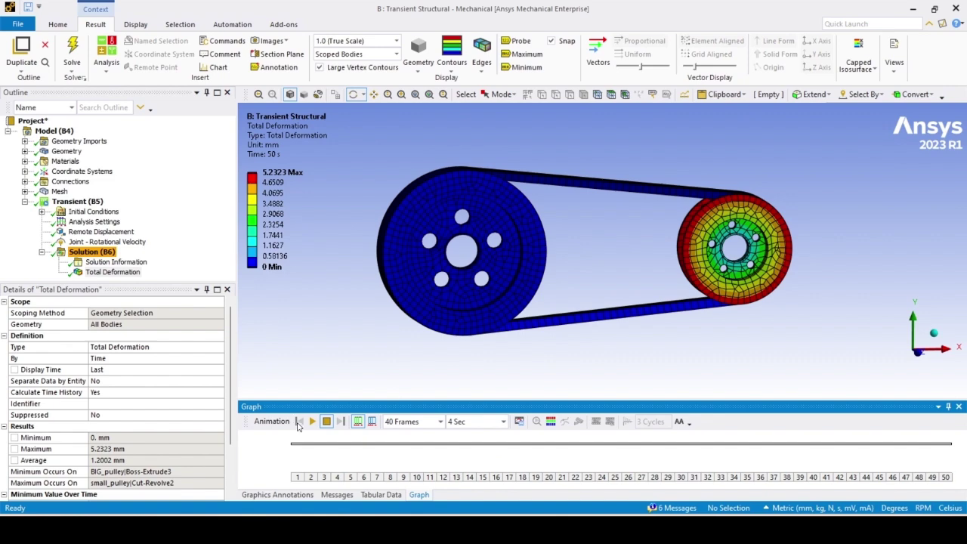
Step: Play the Total Deformation animation while orbiting the pulleys, then pause it
{"action": "left_click", "coordinate": [312, 422]}
{"action": "scroll", "coordinate": [625, 290], "scroll_direction": "up", "scroll_amount": 2}
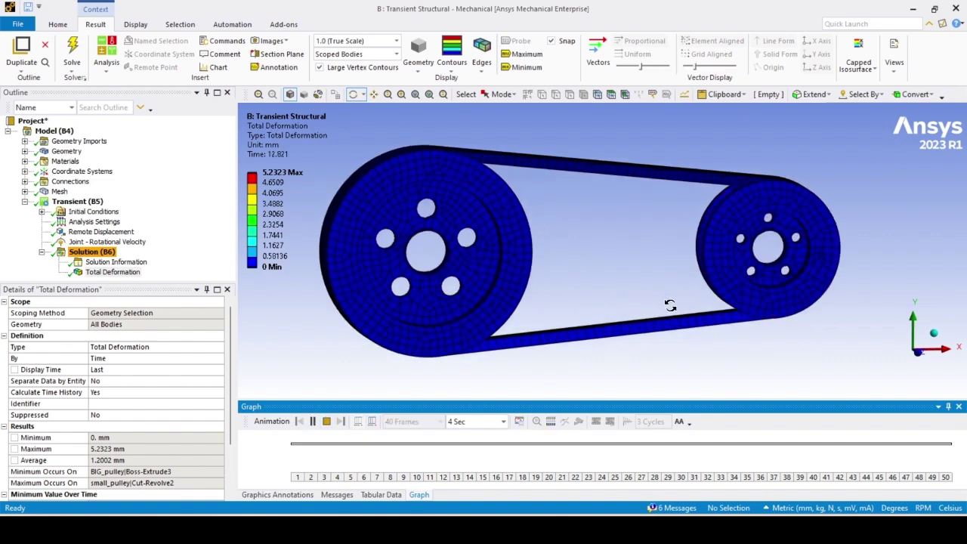
{"action": "left_click_drag", "start_coordinate": [728, 296], "coordinate": [751, 322]}
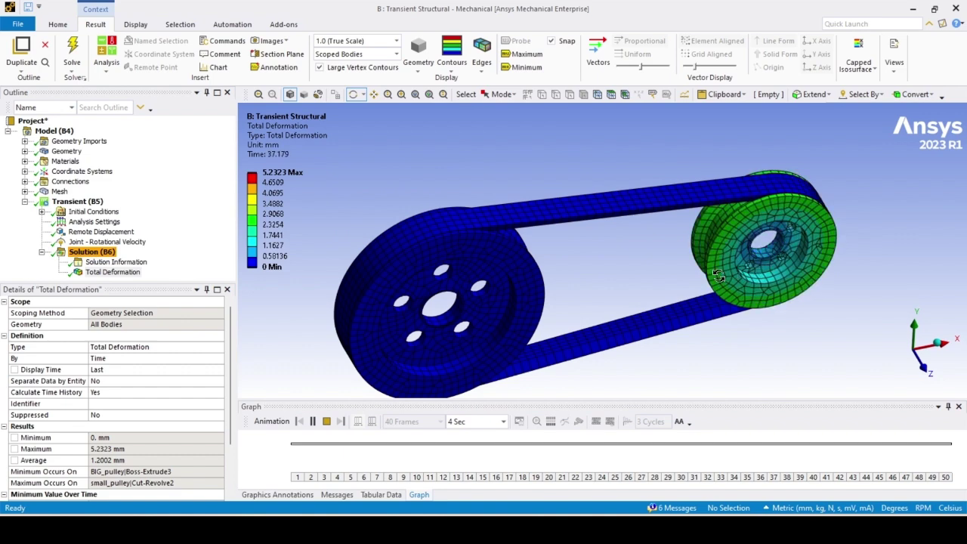
{"action": "mouse_move", "coordinate": [717, 277]}
{"action": "left_mouse_down"}
{"action": "mouse_move", "coordinate": [759, 263]}
{"action": "mouse_move", "coordinate": [710, 270]}
{"action": "left_mouse_up"}
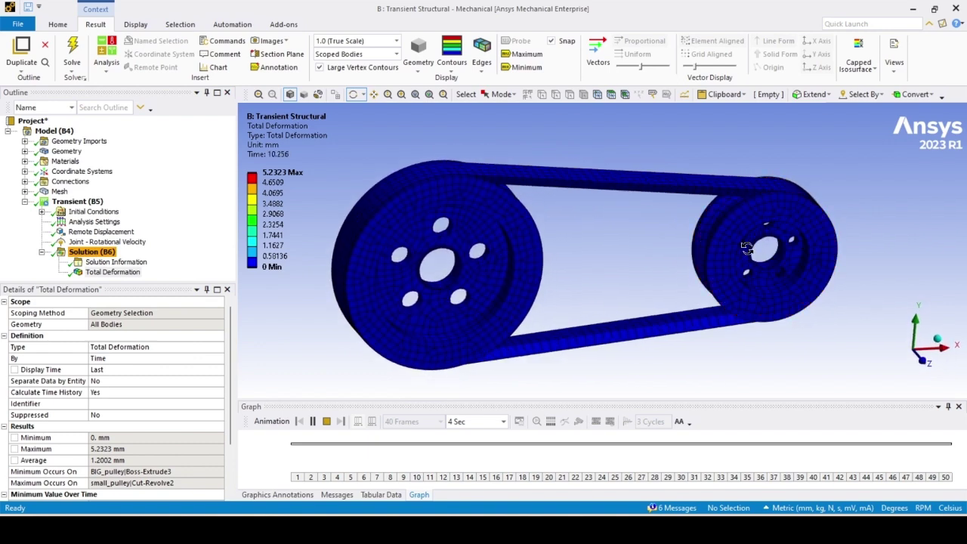
{"action": "left_click_drag", "start_coordinate": [717, 279], "coordinate": [673, 273]}
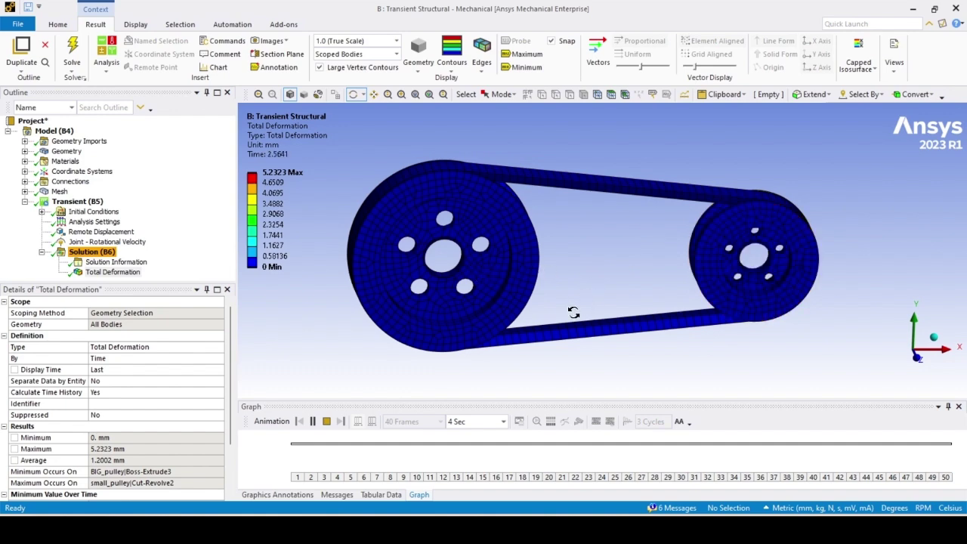
{"action": "left_click_drag", "start_coordinate": [574, 309], "coordinate": [574, 314]}
{"action": "left_click", "coordinate": [312, 421]}
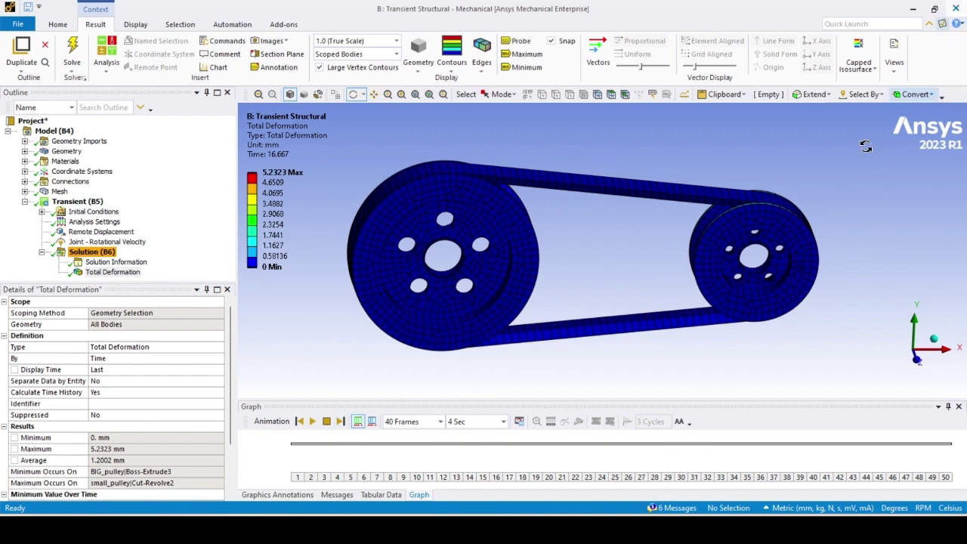
Step: Bring the Workbench project forward, maximize it, and move the file browser aside
{"action": "key", "text": "alt+Tab"}
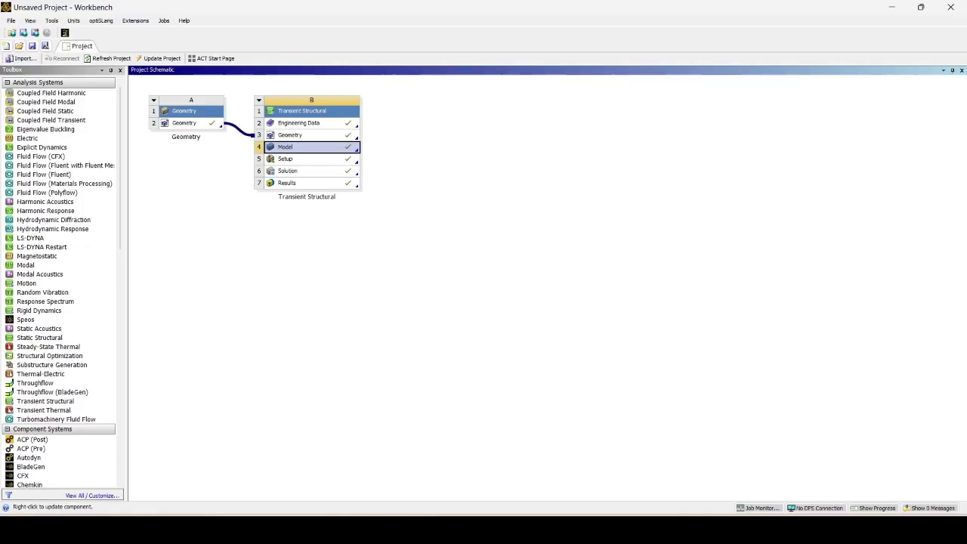
{"action": "key", "text": "alt+Tab"}
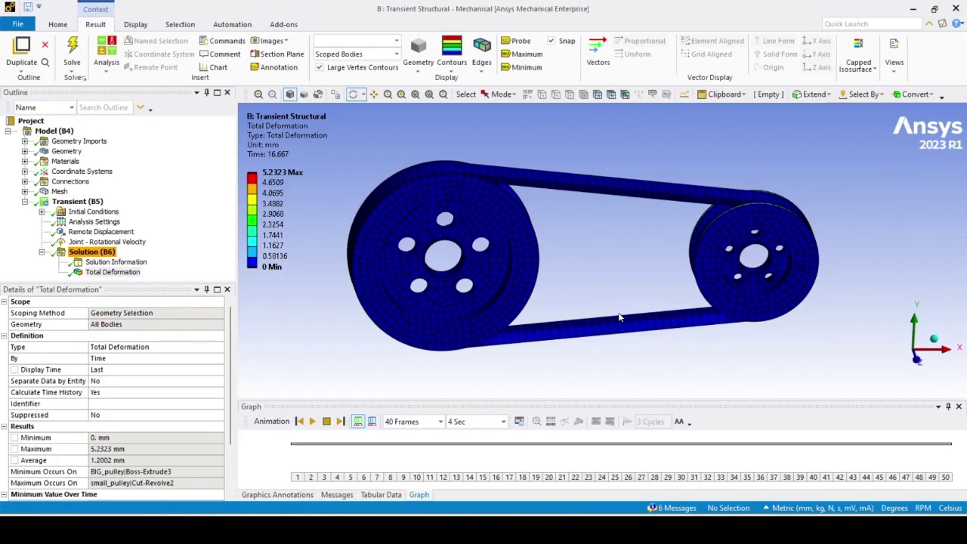
{"action": "key", "text": "alt+Tab"}
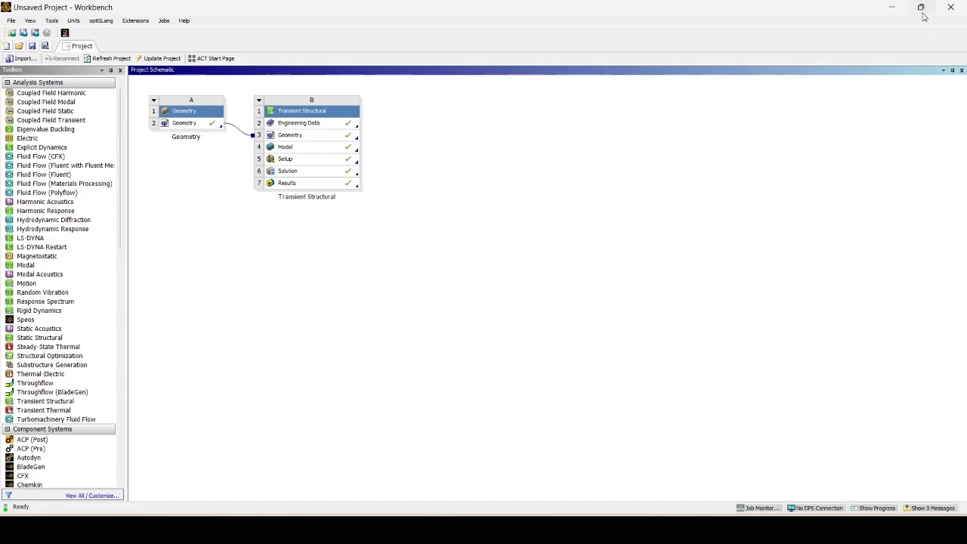
{"action": "left_click", "coordinate": [921, 8]}
{"action": "left_click", "coordinate": [737, 61]}
{"action": "left_click_drag", "start_coordinate": [597, 116], "coordinate": [716, 122]}
Step: Drop pulley.STEP onto the schematic as Geometry system C and select cell C2
{"action": "left_click_drag", "start_coordinate": [550, 236], "coordinate": [202, 279]}
{"action": "left_click", "coordinate": [250, 282]}
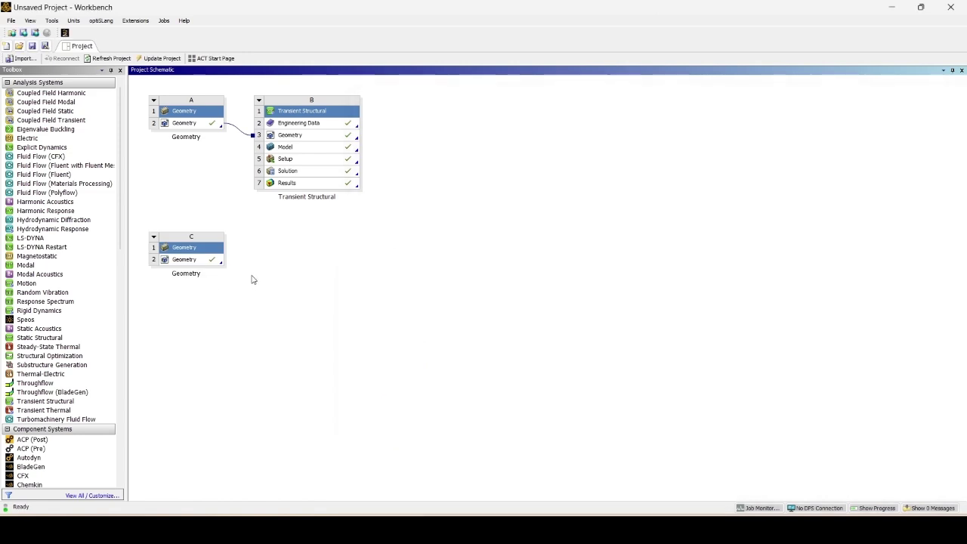
{"action": "left_click", "coordinate": [190, 262]}
Step: Edit system C's geometry in SpaceClaim and orbit the pulley-and-belt assembly
{"action": "right_click", "coordinate": [190, 262]}
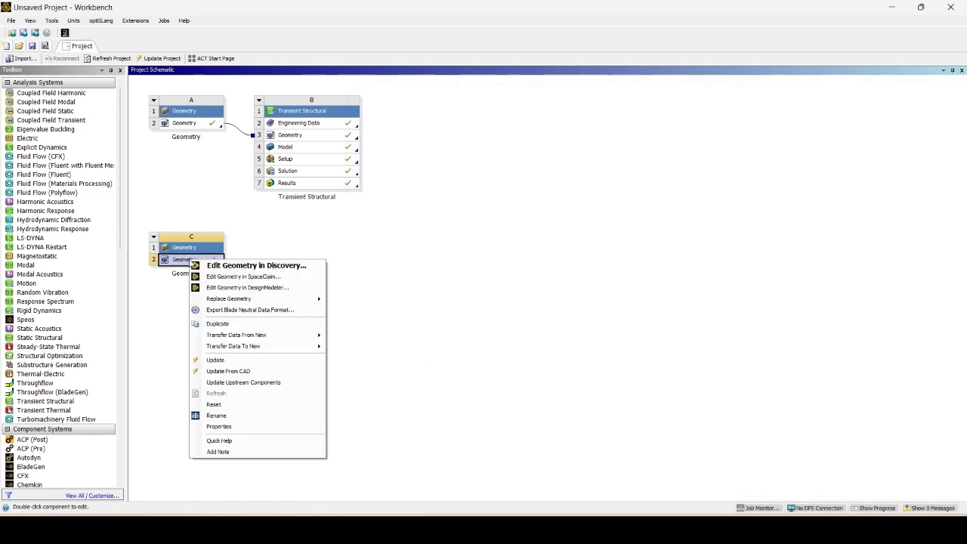
{"action": "left_click", "coordinate": [264, 276]}
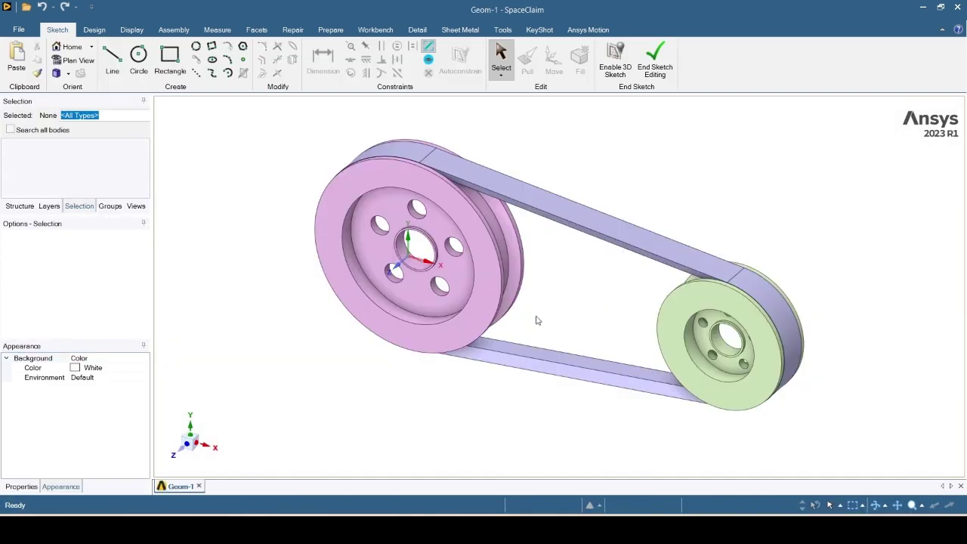
{"action": "middle_click_drag", "start_coordinate": [555, 310], "coordinate": [647, 297]}
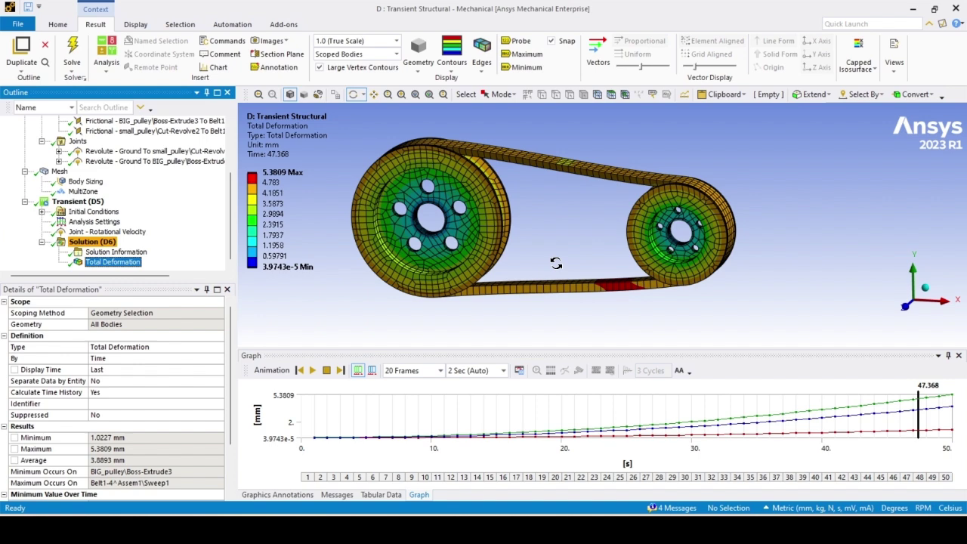
Step: Play the re-run Total Deformation animation of pulleys and belt, viewing it from the front
{"action": "left_click_drag", "start_coordinate": [539, 264], "coordinate": [558, 278]}
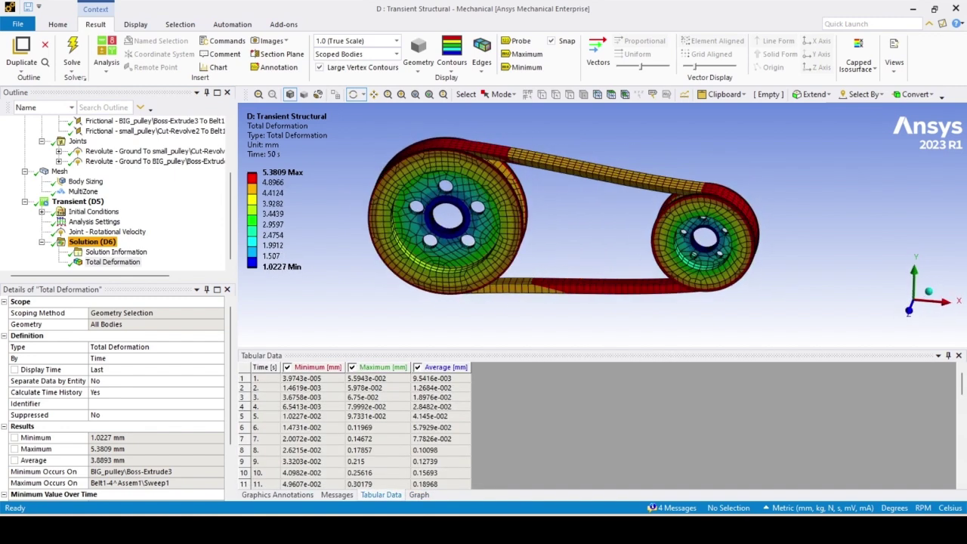
{"action": "left_click", "coordinate": [418, 494]}
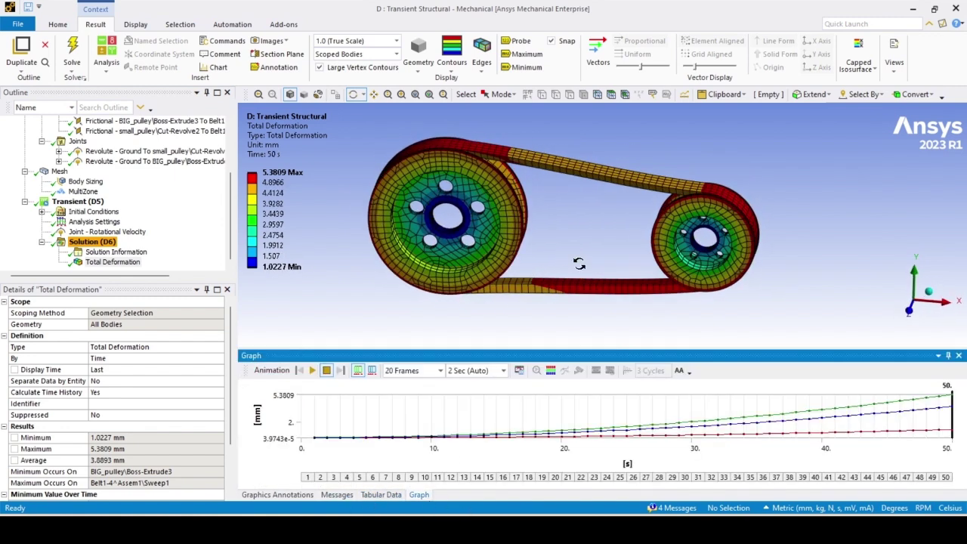
{"action": "left_click_drag", "start_coordinate": [578, 272], "coordinate": [624, 262]}
{"action": "left_click", "coordinate": [312, 371]}
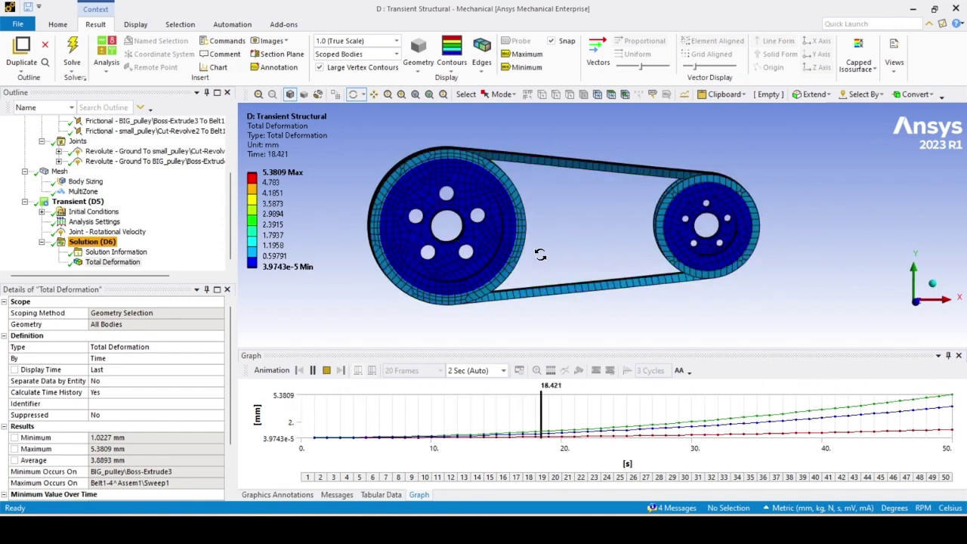
{"action": "left_click_drag", "start_coordinate": [554, 250], "coordinate": [531, 261]}
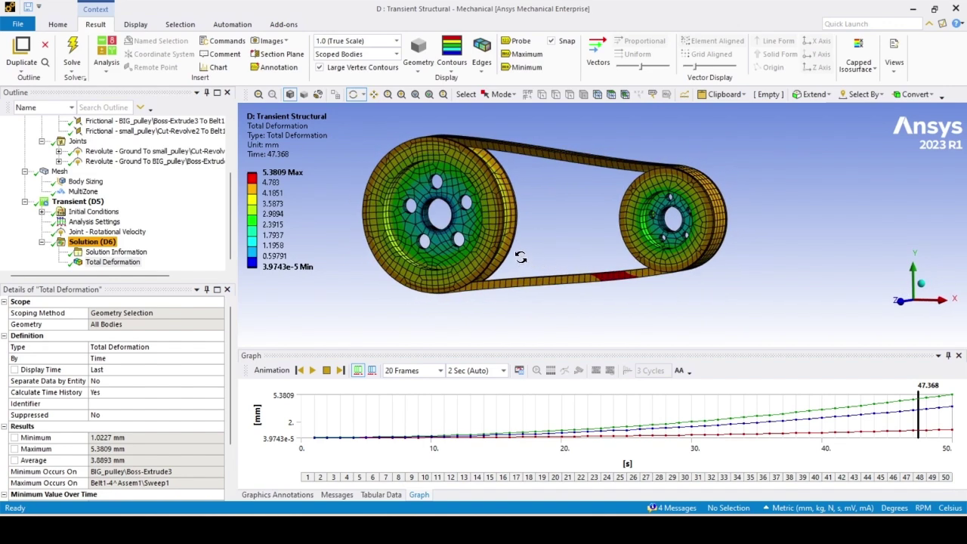
{"action": "left_click_drag", "start_coordinate": [549, 265], "coordinate": [612, 265]}
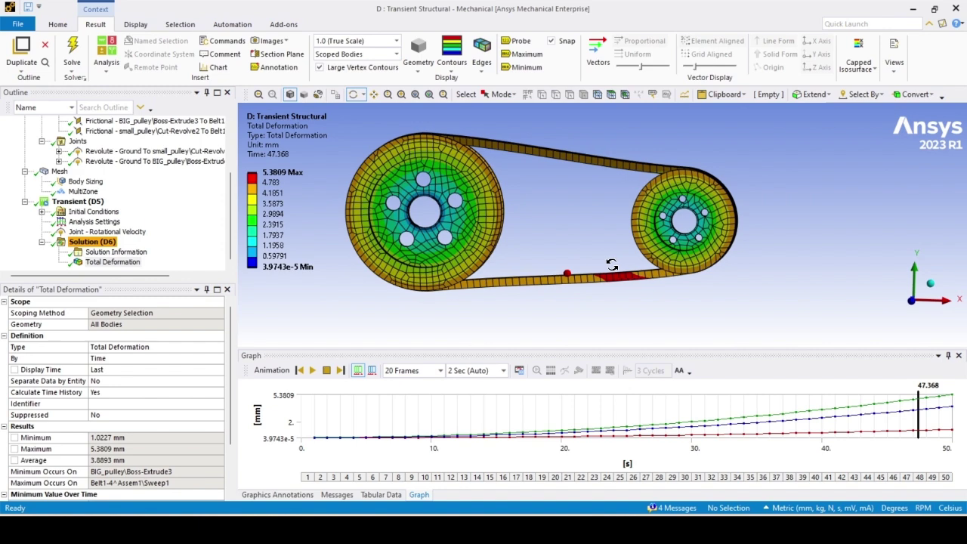
{"action": "left_click_drag", "start_coordinate": [611, 265], "coordinate": [544, 238]}
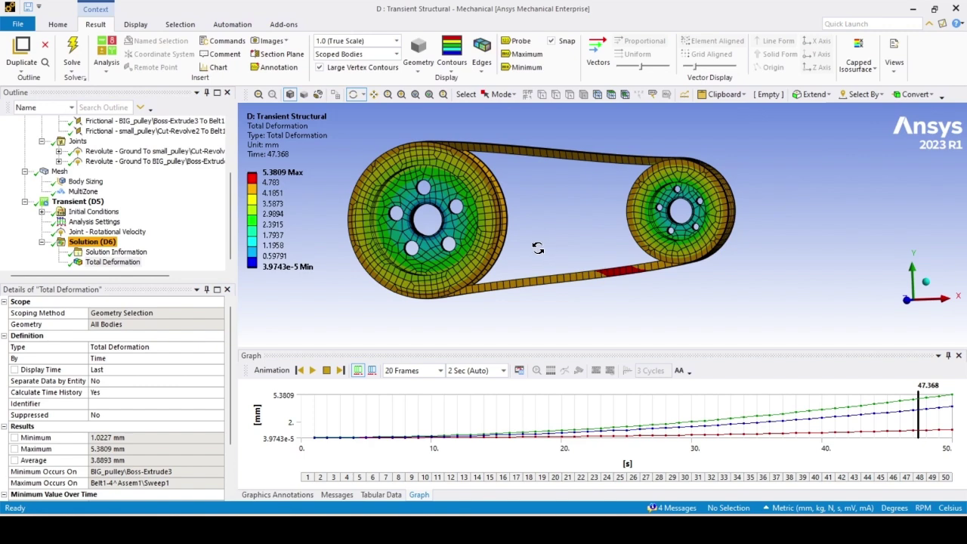
{"action": "left_click_drag", "start_coordinate": [538, 248], "coordinate": [576, 247]}
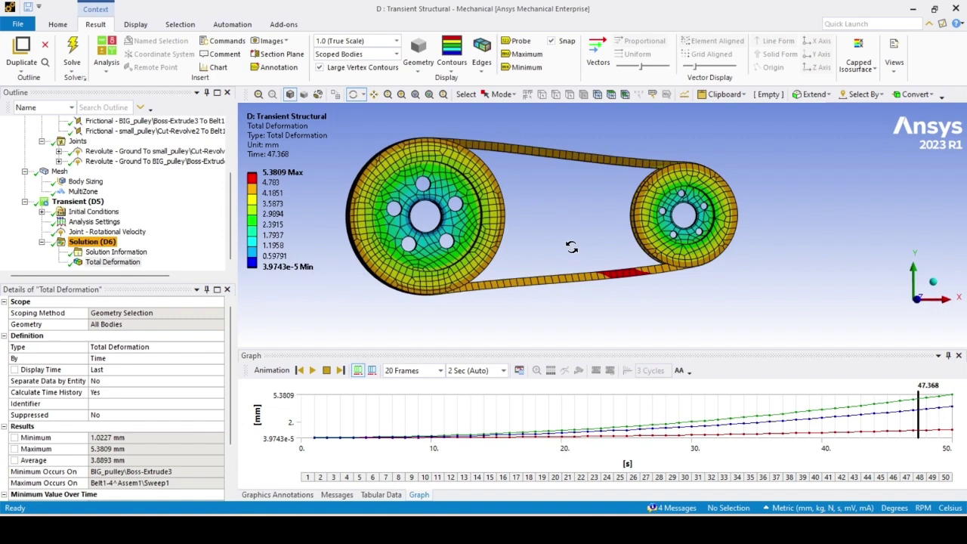